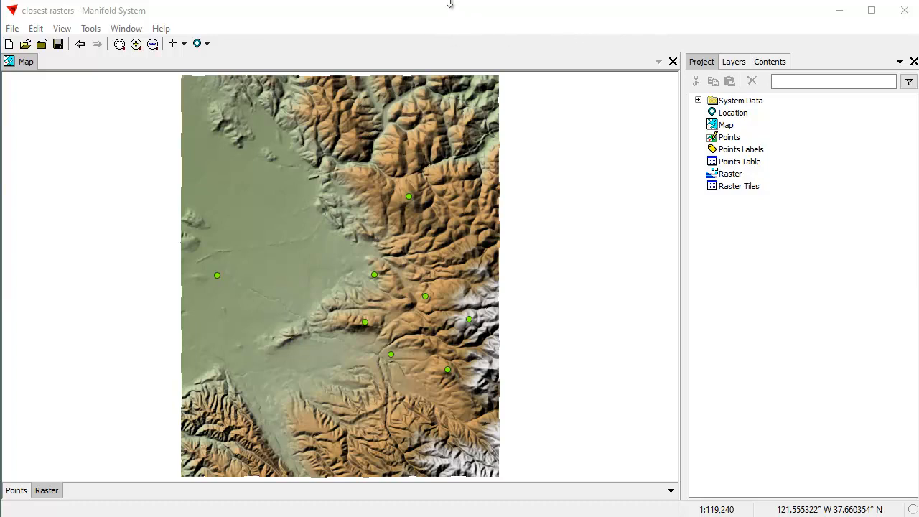
# Toggle the Raster and Points layers to inspect them separately, and view the map at the saved location.
pyautogui.keyDown('shift'); pyautogui.click(46, 490); pyautogui.keyUp('shift')
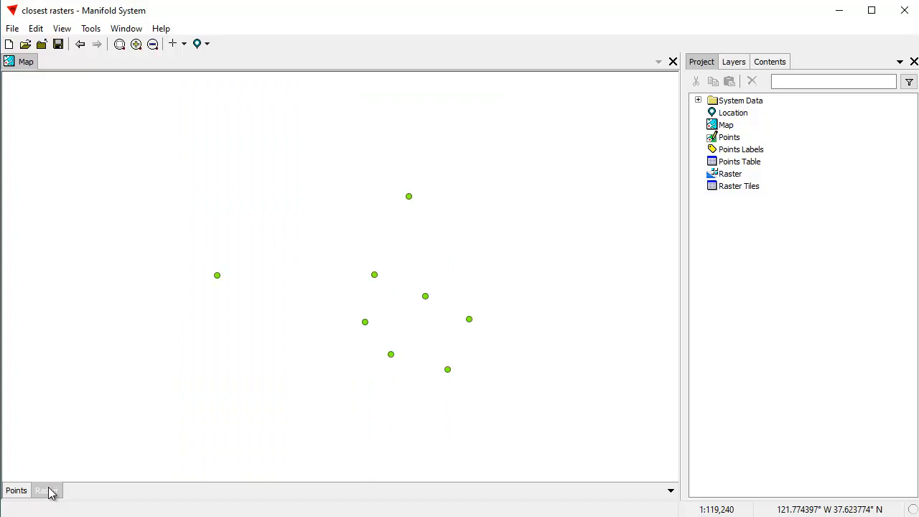
pyautogui.keyDown('shift'); pyautogui.click(47, 490); pyautogui.keyUp('shift')
pyautogui.keyDown('shift'); pyautogui.click(15, 490); pyautogui.keyUp('shift')
pyautogui.keyDown('shift'); pyautogui.click(16, 490); pyautogui.keyUp('shift')
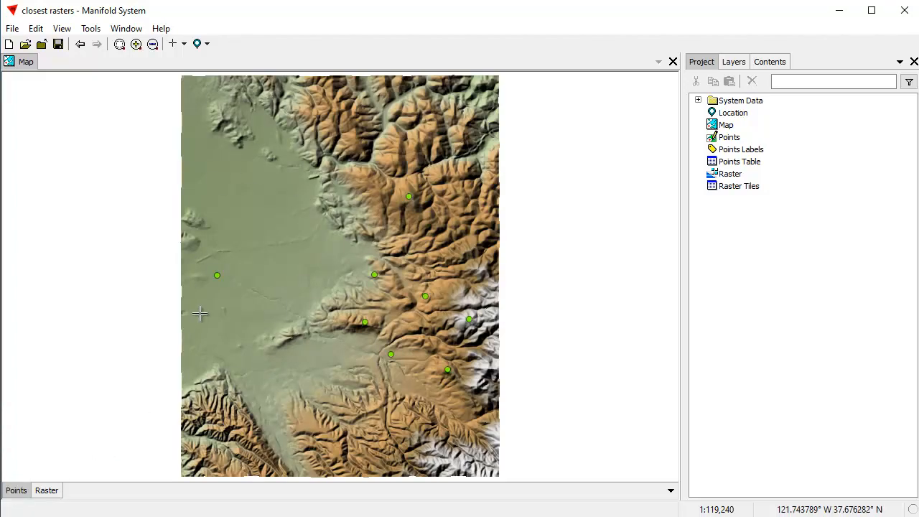
pyautogui.click(204, 44)
pyautogui.click(230, 64)
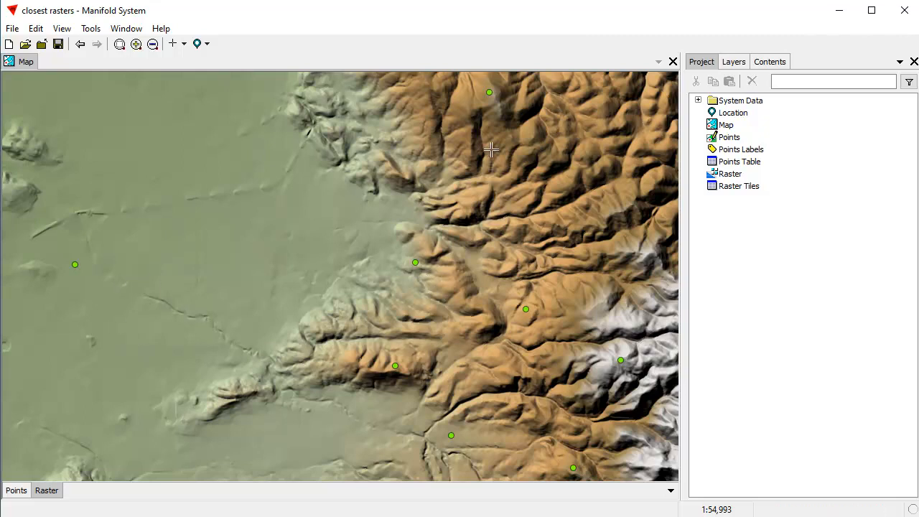
# Choose the Slope transform for the Raster layer's Tile field with a radius of 5.
pyautogui.click(770, 61)
pyautogui.click(761, 81)
pyautogui.click(741, 160)
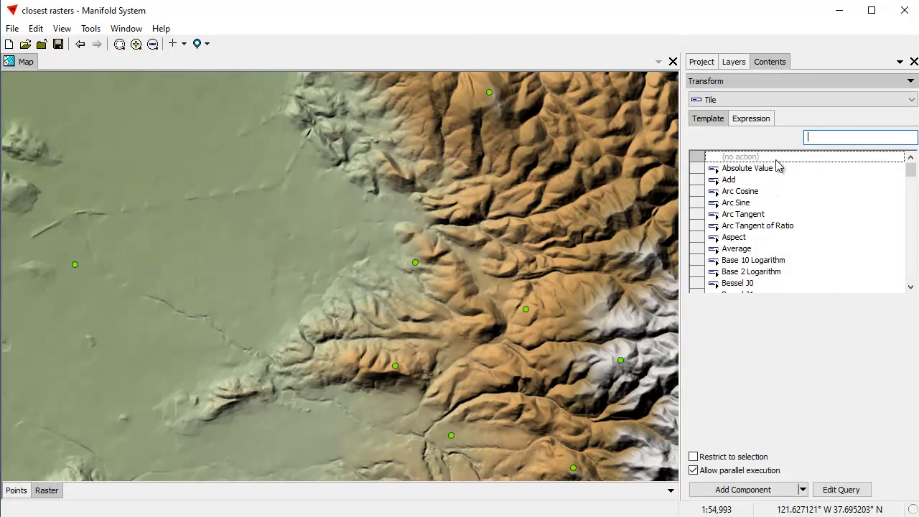
pyautogui.click(741, 174)
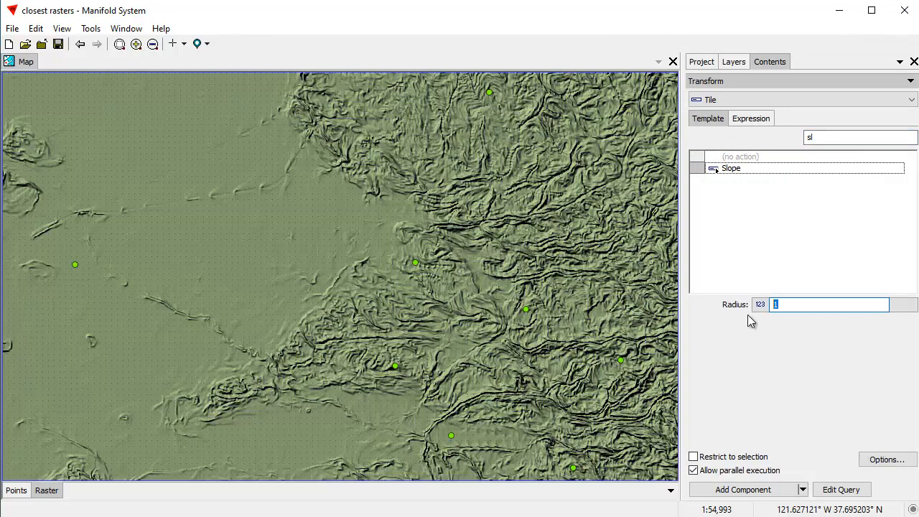
pyautogui.write('5')
# Create the slope result as component Slope with table Slope Tiles, and add the Slope image to the map.
pyautogui.click(890, 461)
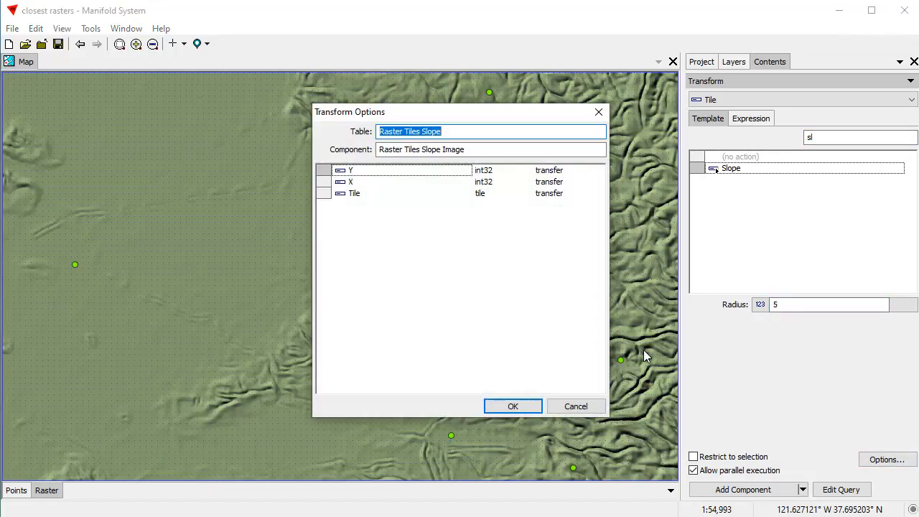
pyautogui.write('Slope Tiles')
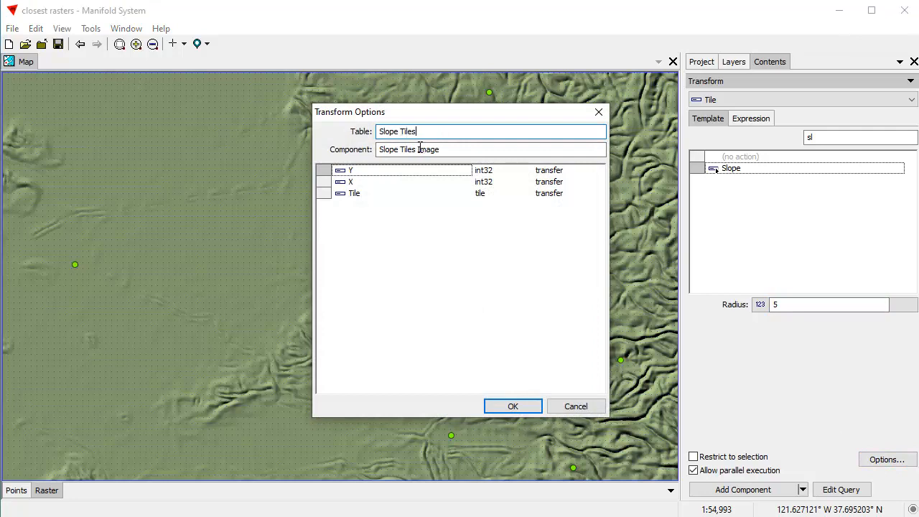
pyautogui.press('Tab')
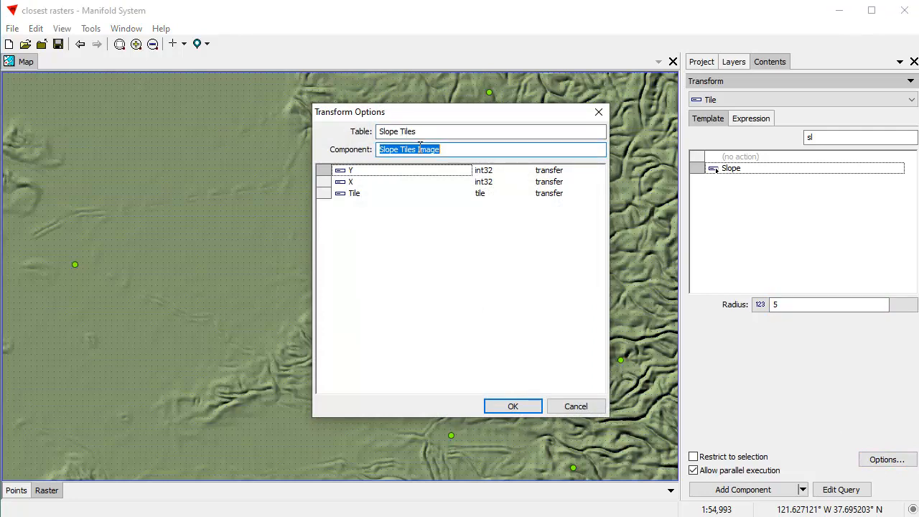
pyautogui.click(420, 148)
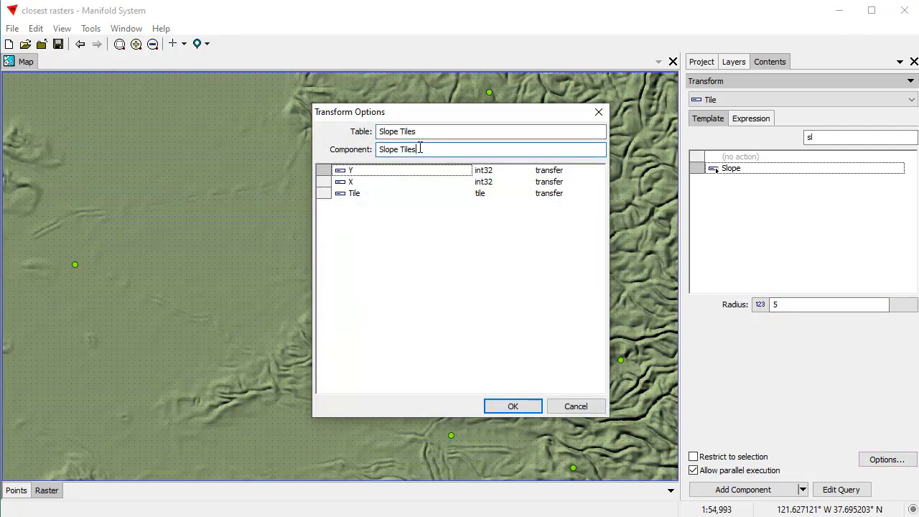
pyautogui.press('Return')
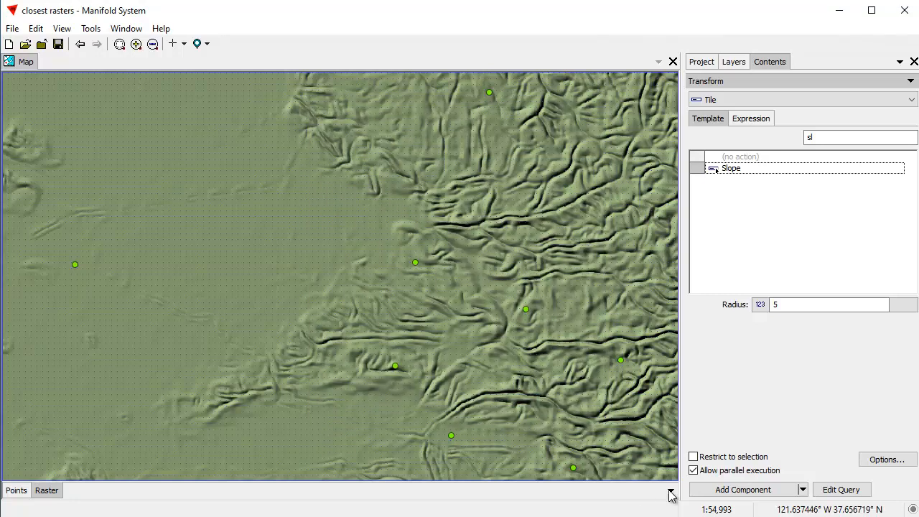
pyautogui.click(743, 490)
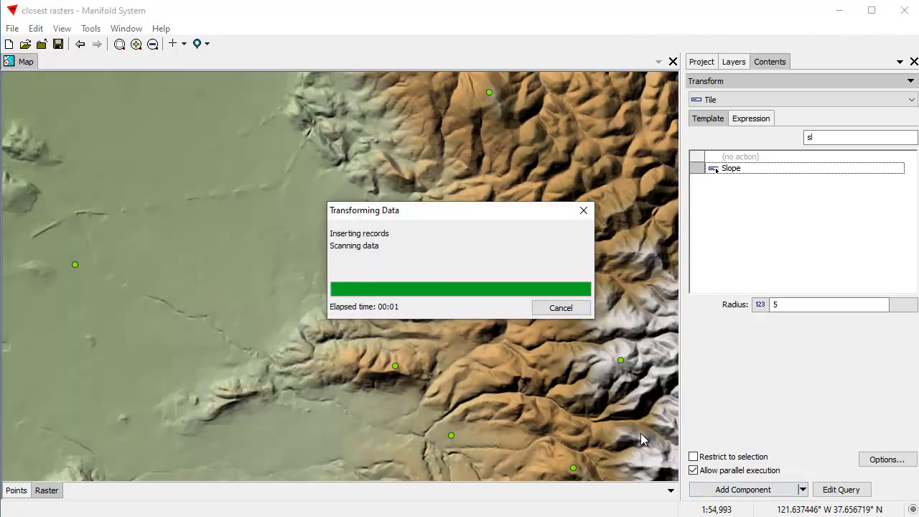
pyautogui.click(701, 63)
pyautogui.moveTo(731, 201); pyautogui.dragTo(309, 287)
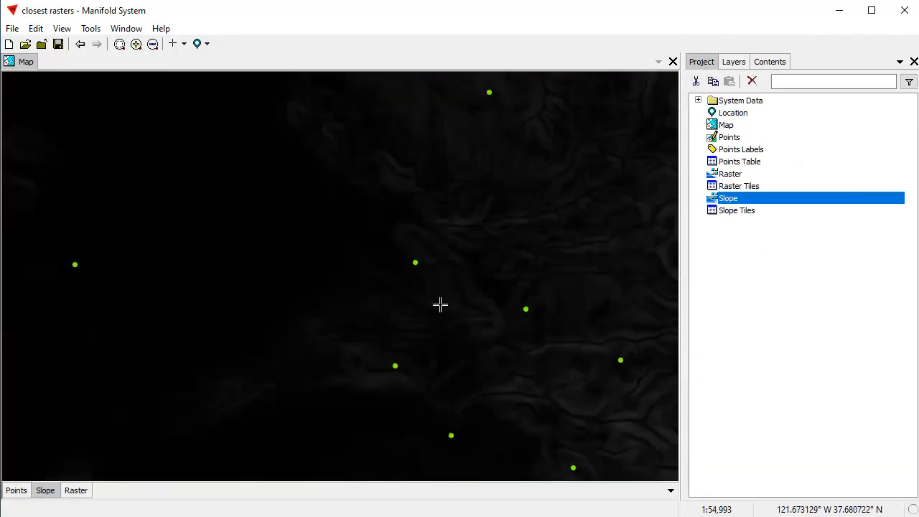
# Set the Slope layer's style on Channel 0 to equal intervals with 12 breaks and tally the values.
pyautogui.click(780, 62)
pyautogui.click(741, 84)
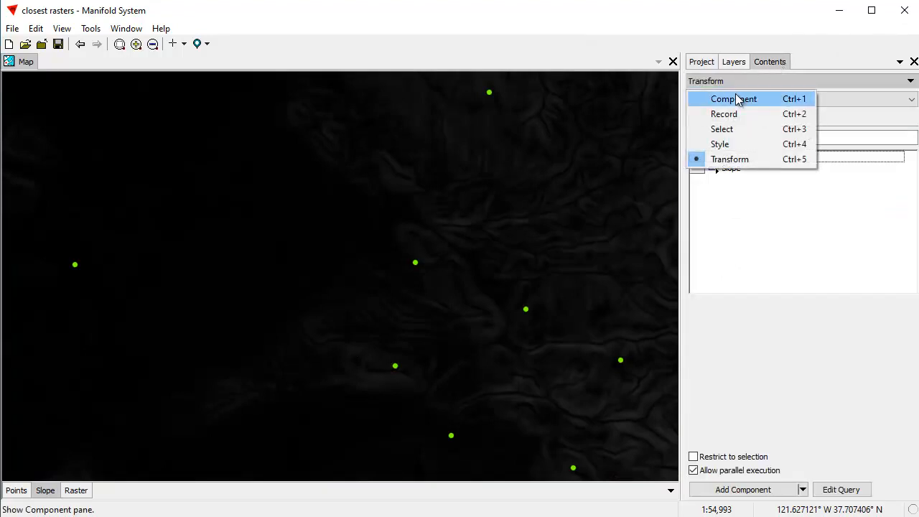
pyautogui.click(740, 145)
pyautogui.click(790, 119)
pyautogui.click(757, 158)
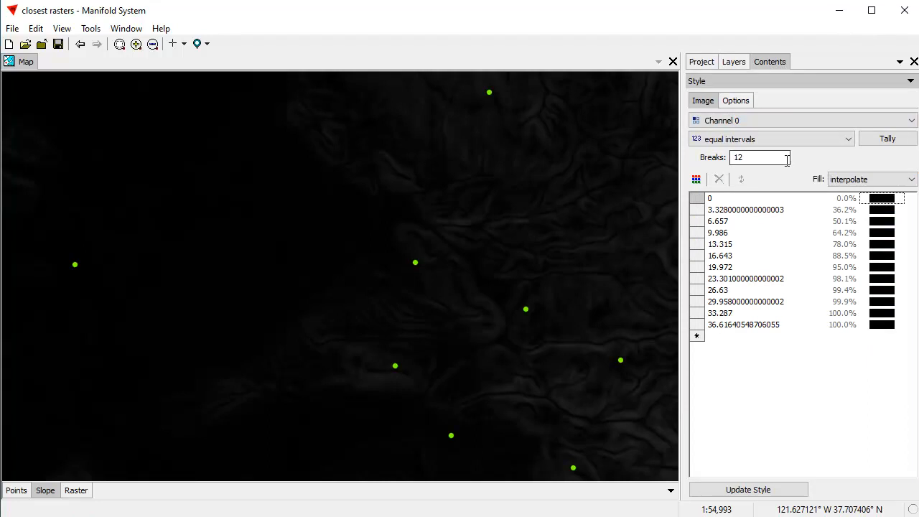
# Try the Classic Spectrum palette on the Slope layer's breaks.
pyautogui.click(697, 180)
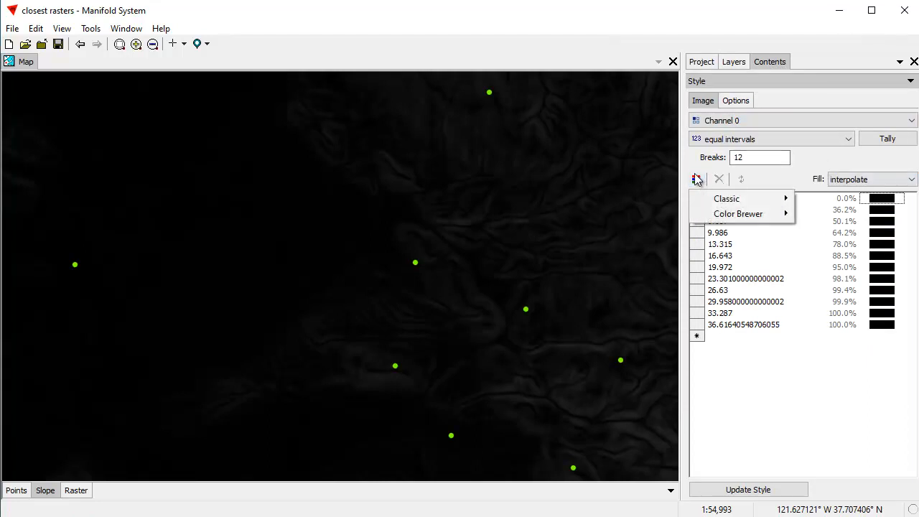
pyautogui.moveTo(726, 199)
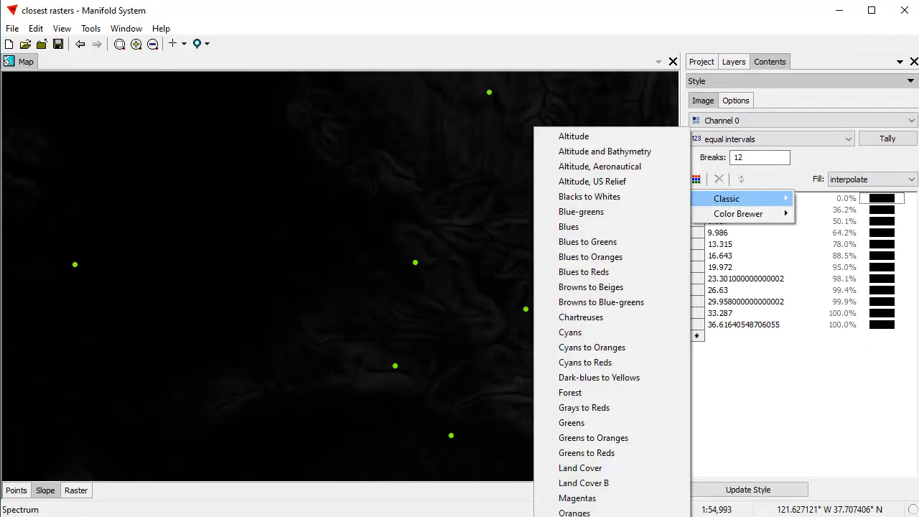
pyautogui.click(589, 513)
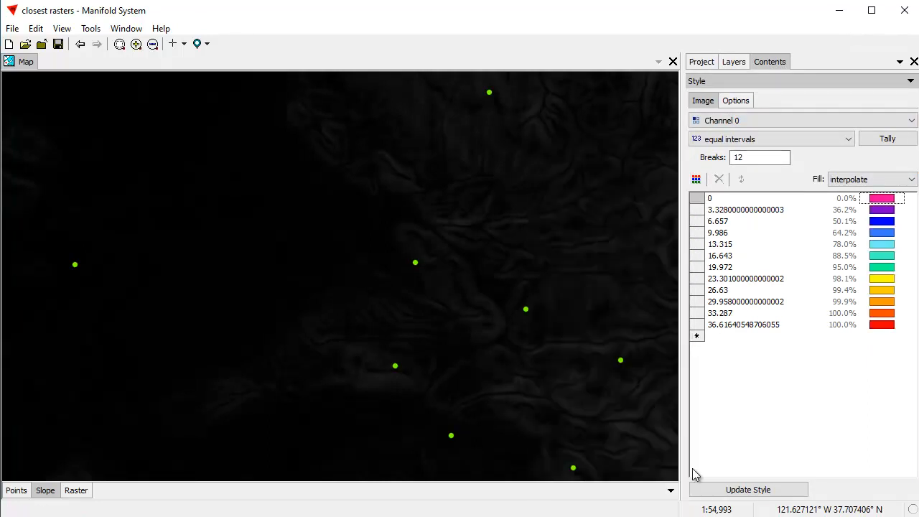
# Apply the Color Brewer CB Spectral palette to the Slope breaks, reverse the color order, and update the style.
pyautogui.click(697, 180)
pyautogui.moveTo(717, 214)
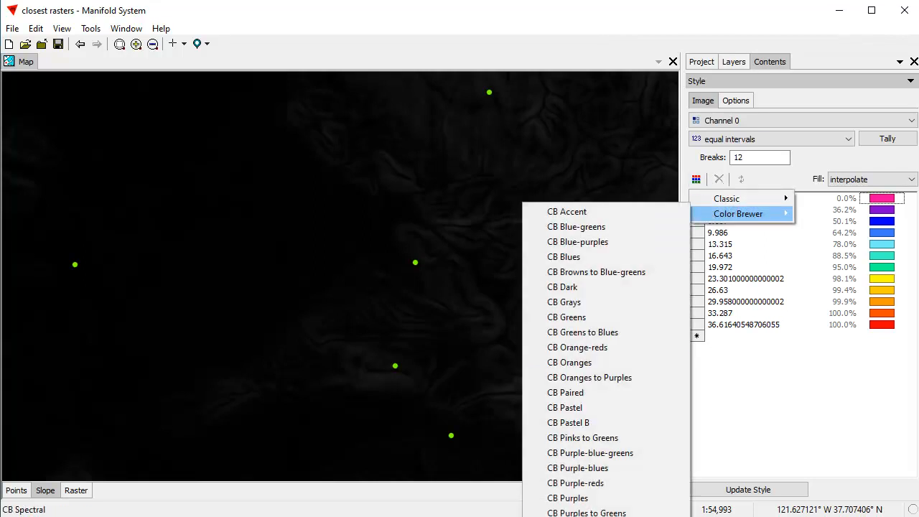
pyautogui.click(588, 515)
pyautogui.click(838, 282)
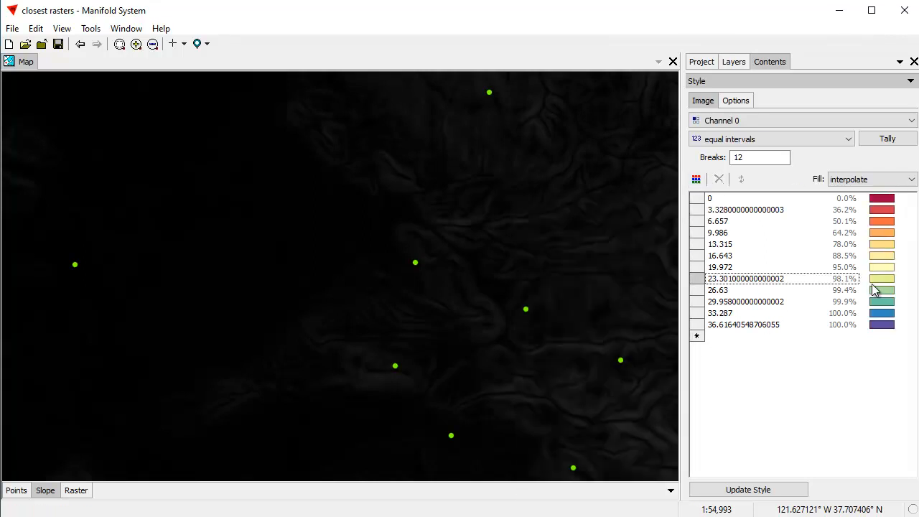
pyautogui.hotkey('ctrl', 'a')
pyautogui.rightClick(883, 260)
pyautogui.click(880, 324)
pyautogui.click(771, 485)
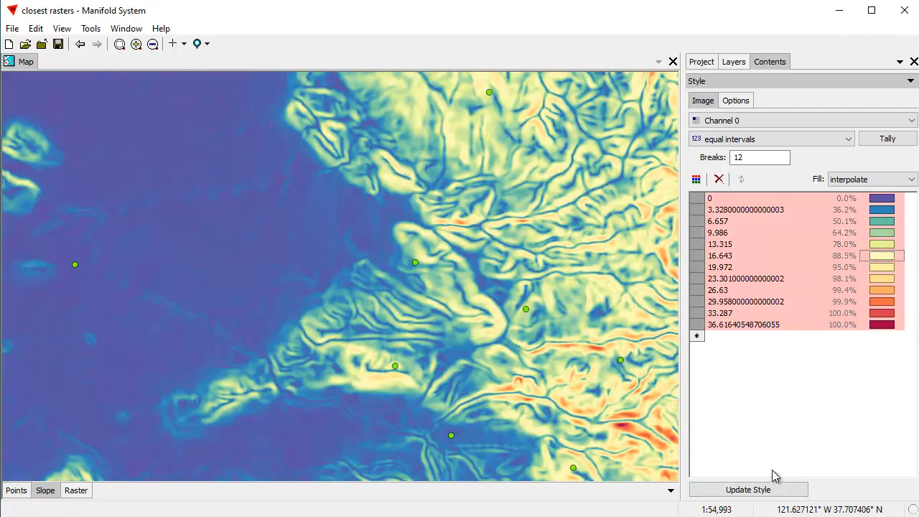
# Toggle the Slope layer off and on to compare the steepness colors with the terrain raster beneath.
pyautogui.click(701, 62)
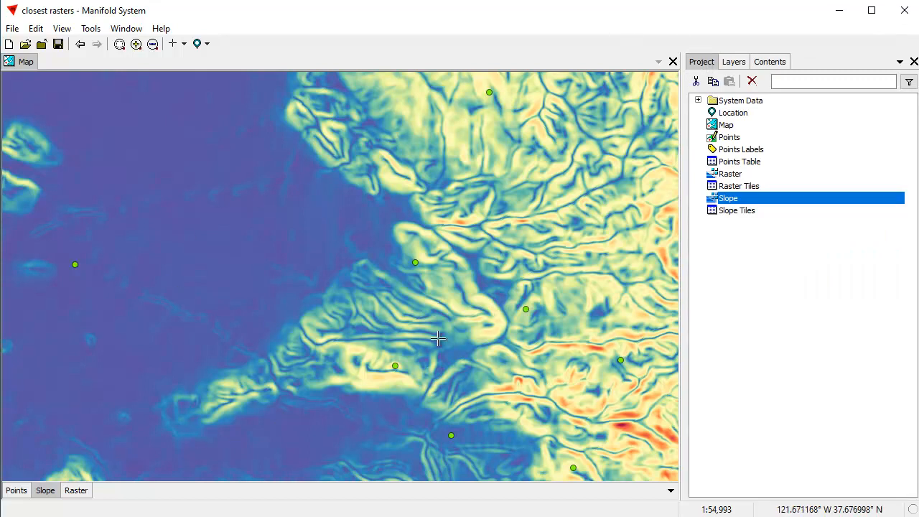
pyautogui.keyDown('shift'); pyautogui.click(48, 492); pyautogui.keyUp('shift')
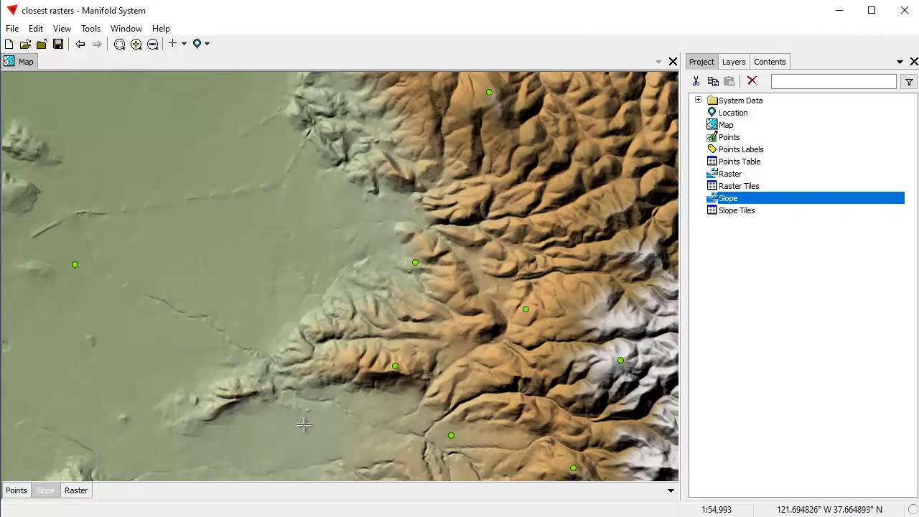
pyautogui.keyDown('shift'); pyautogui.click(45, 492); pyautogui.keyUp('shift')
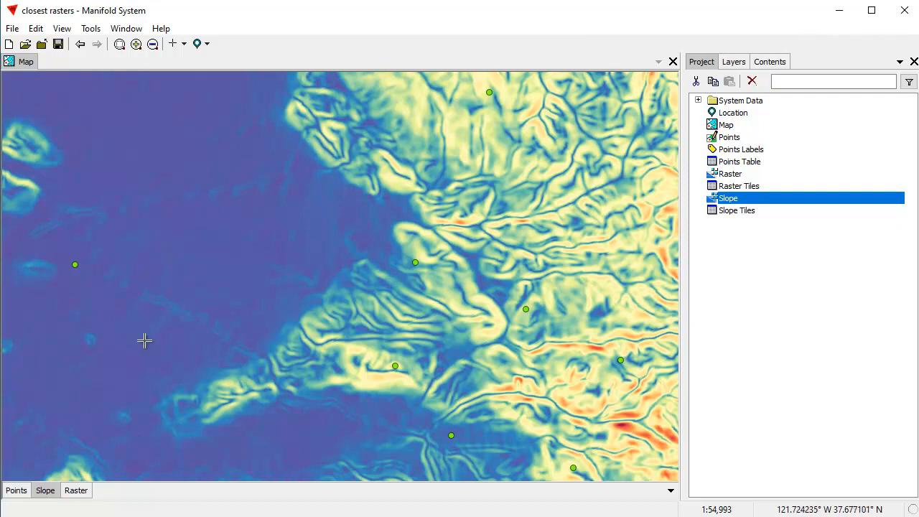
pyautogui.keyDown('shift'); pyautogui.click(49, 492); pyautogui.keyUp('shift')
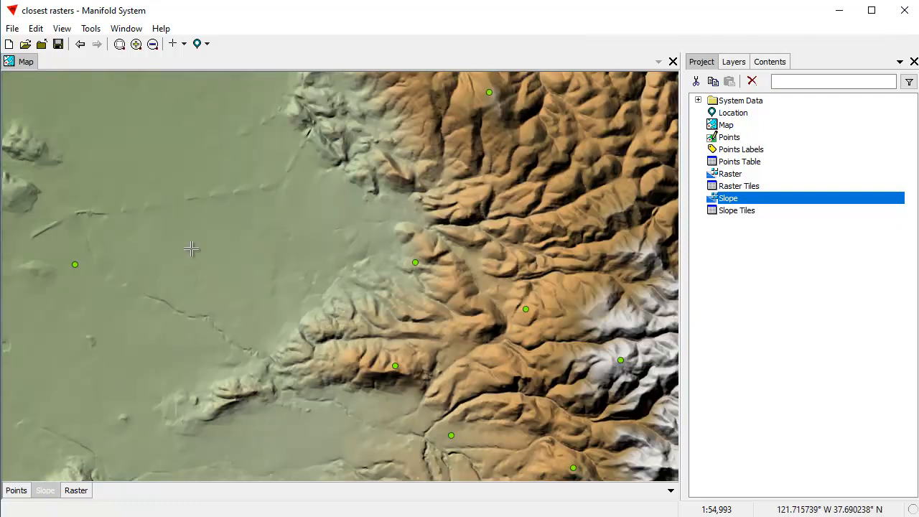
pyautogui.keyDown('shift'); pyautogui.click(46, 493); pyautogui.keyUp('shift')
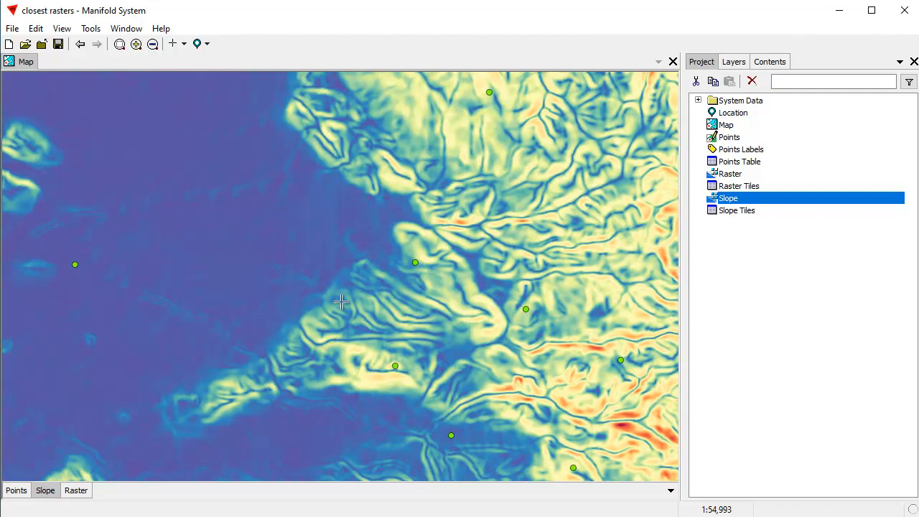
pyautogui.keyDown('shift'); pyautogui.click(45, 490); pyautogui.keyUp('shift')
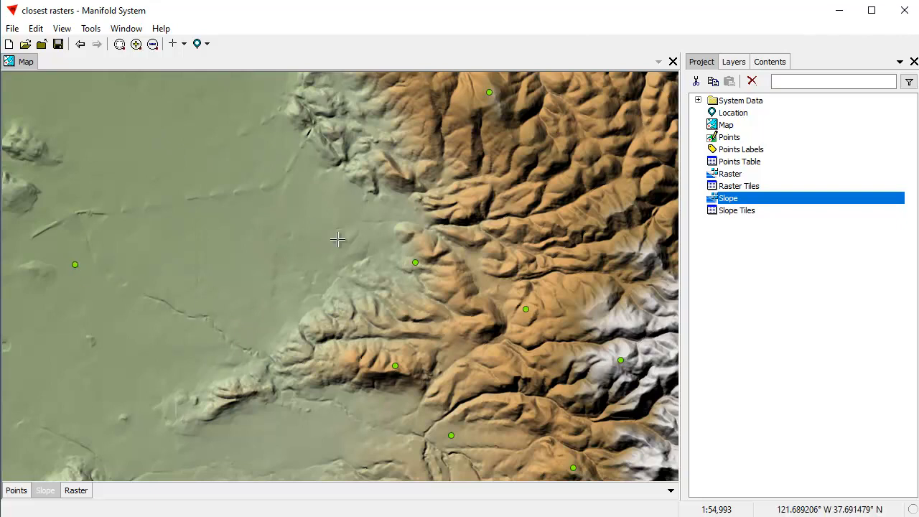
pyautogui.keyDown('shift'); pyautogui.click(45, 491); pyautogui.keyUp('shift')
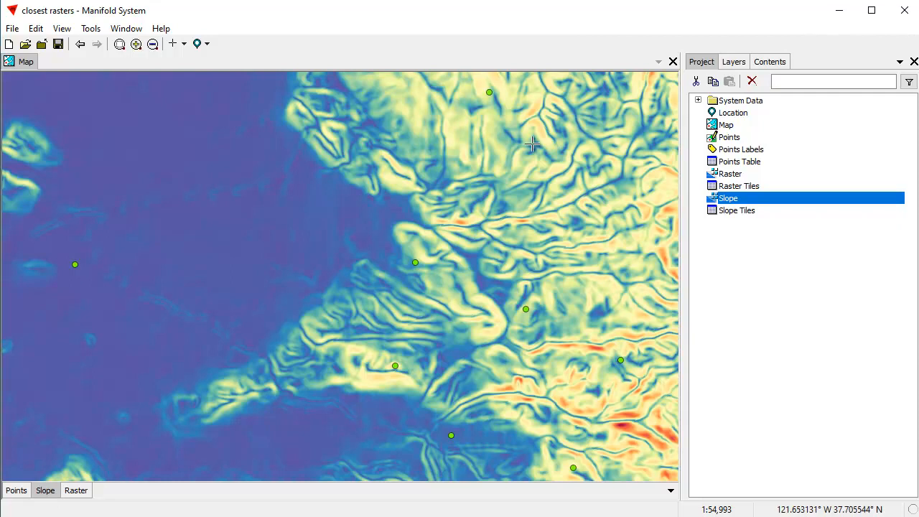
# Choose the Closest Path Length transform for the Slope layer's Tile field, with Points as the sources.
pyautogui.click(766, 65)
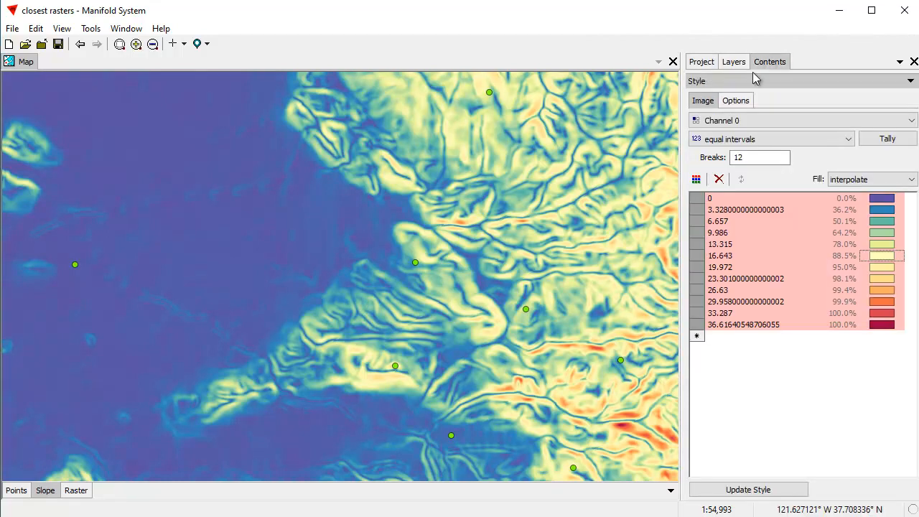
pyautogui.click(741, 81)
pyautogui.click(736, 158)
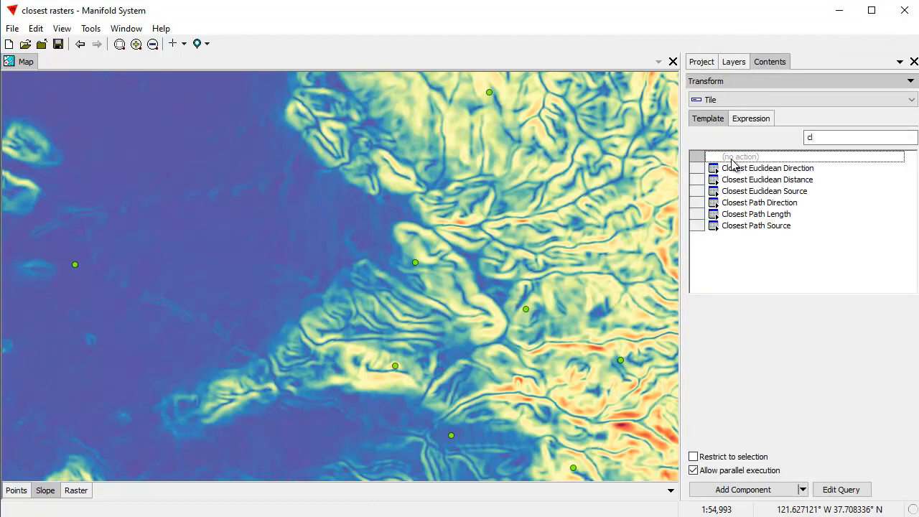
pyautogui.click(774, 214)
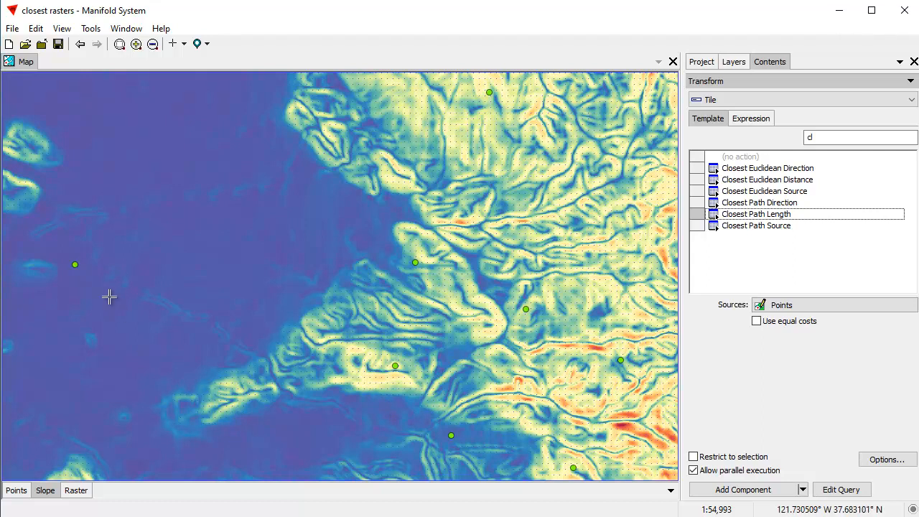
# Create the transform result as component Path Length with table Path Length Tiles.
pyautogui.click(884, 460)
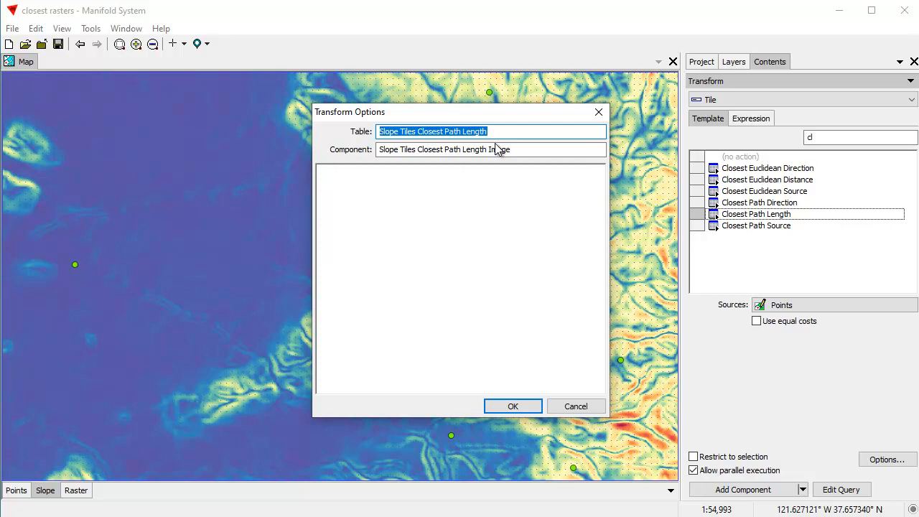
pyautogui.write('Path')
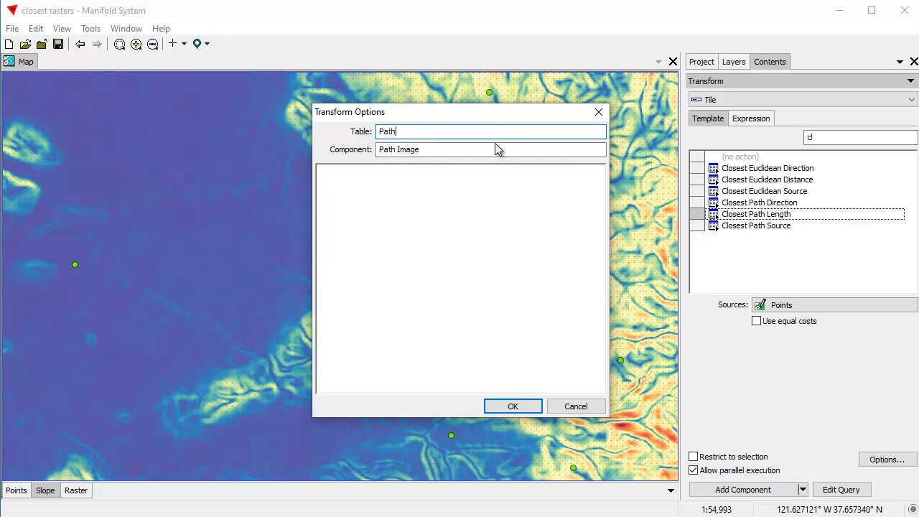
pyautogui.write(' Length Tiles')
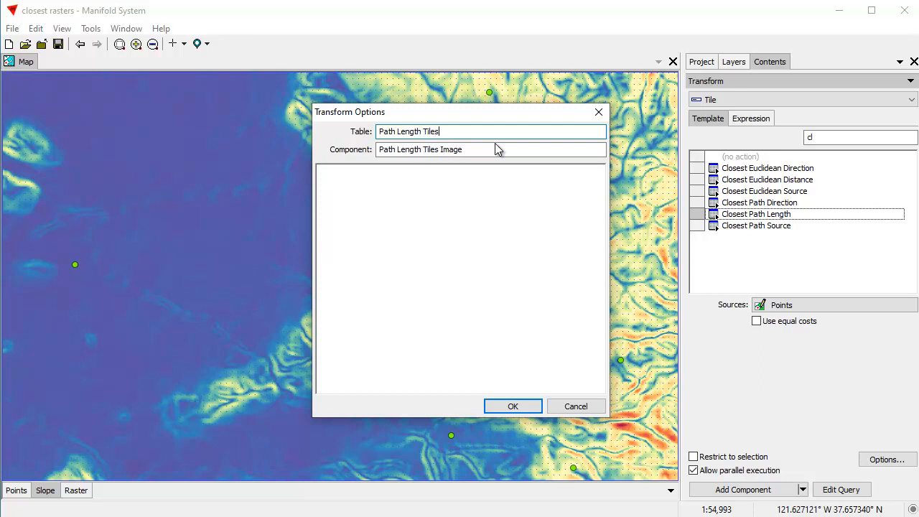
pyautogui.click(503, 149)
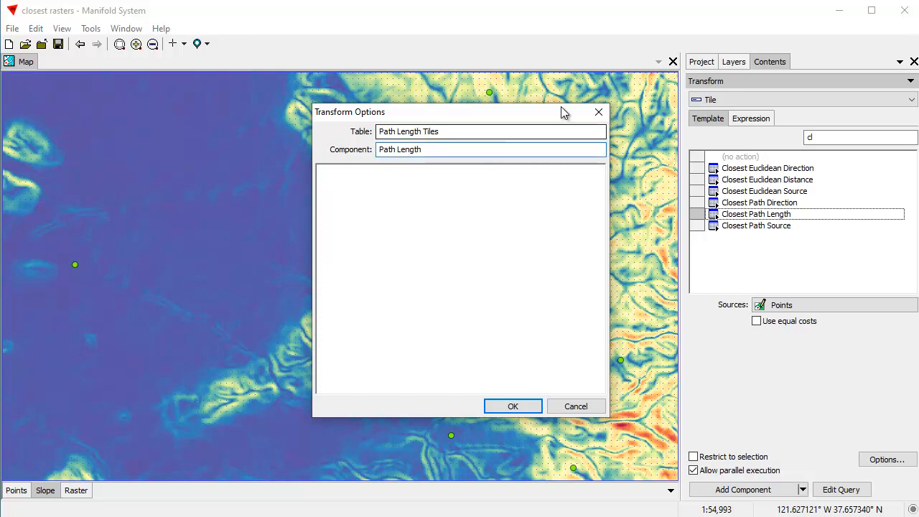
pyautogui.click(519, 406)
pyautogui.click(750, 491)
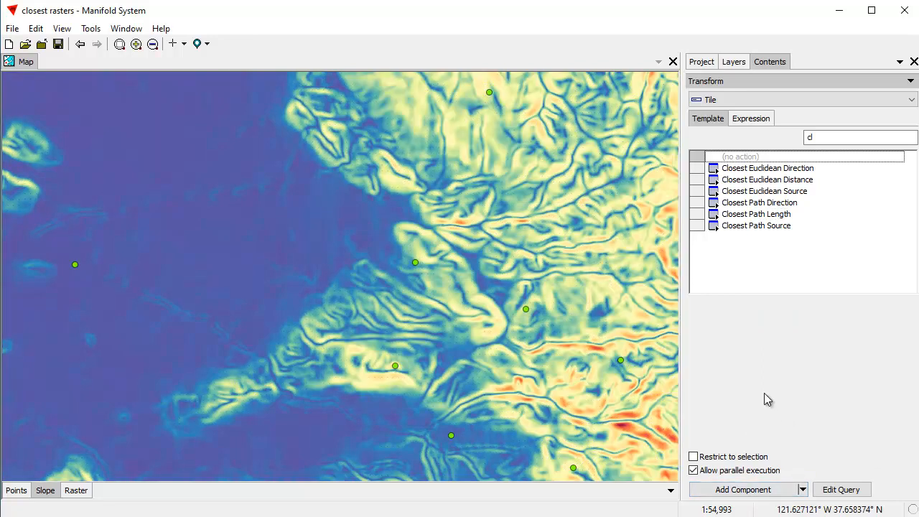
# Add the Path Length image to the map and set its style to color by Channel 0.
pyautogui.click(701, 62)
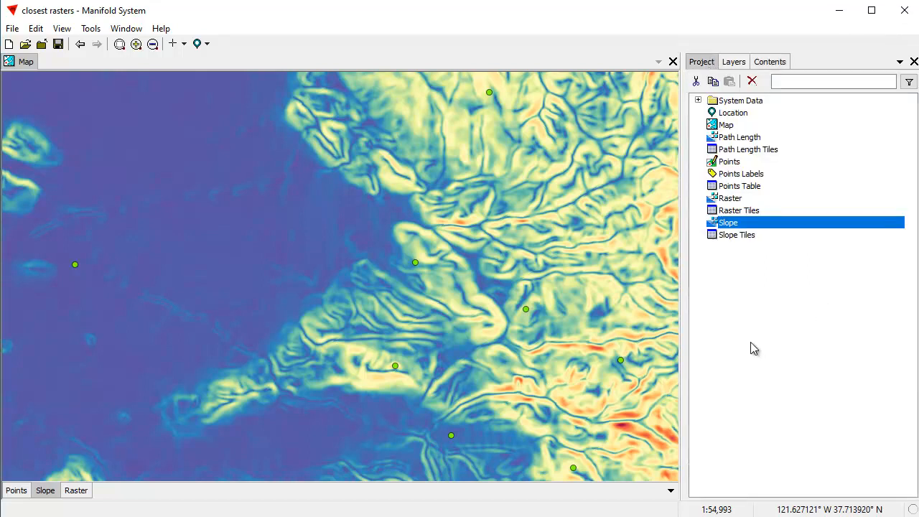
pyautogui.moveTo(751, 143); pyautogui.dragTo(406, 180)
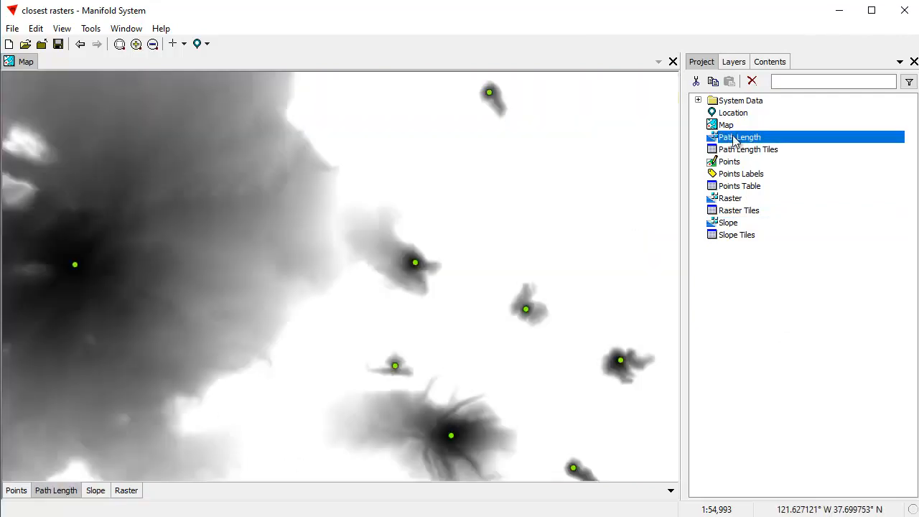
pyautogui.click(770, 62)
pyautogui.click(750, 83)
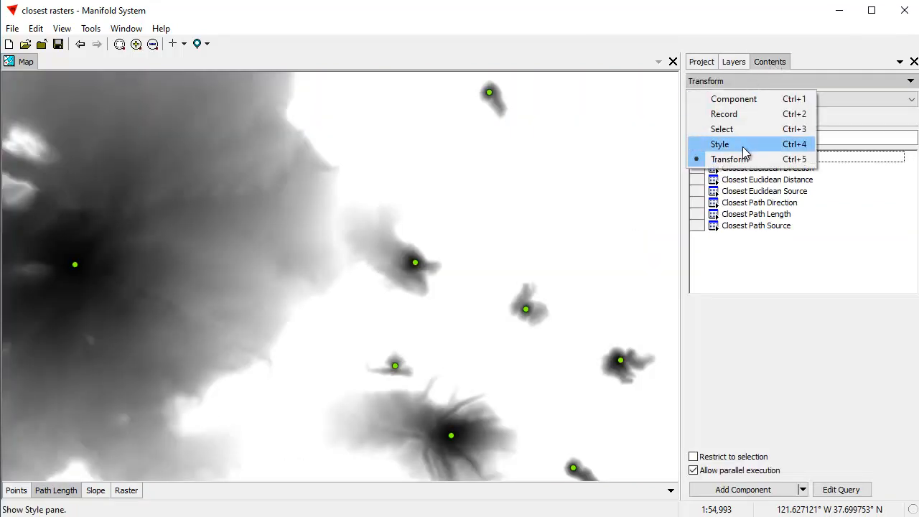
pyautogui.click(744, 147)
pyautogui.click(818, 122)
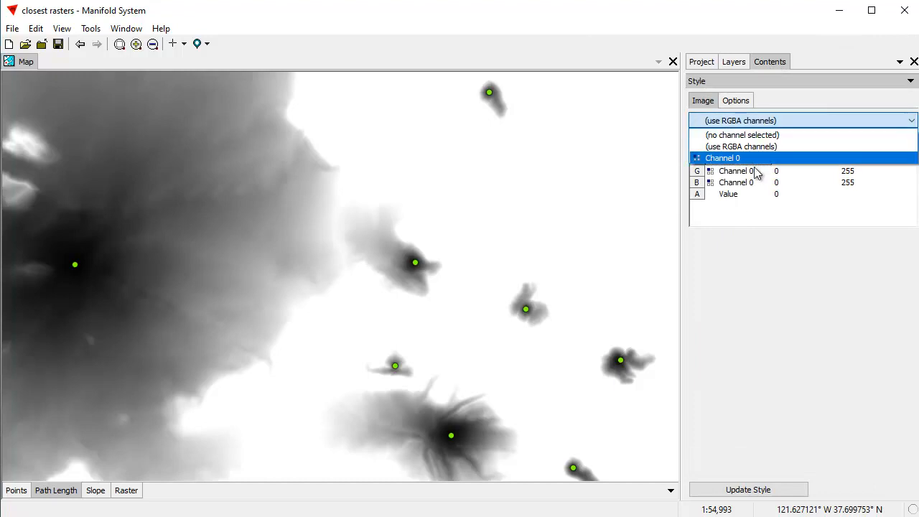
pyautogui.click(751, 158)
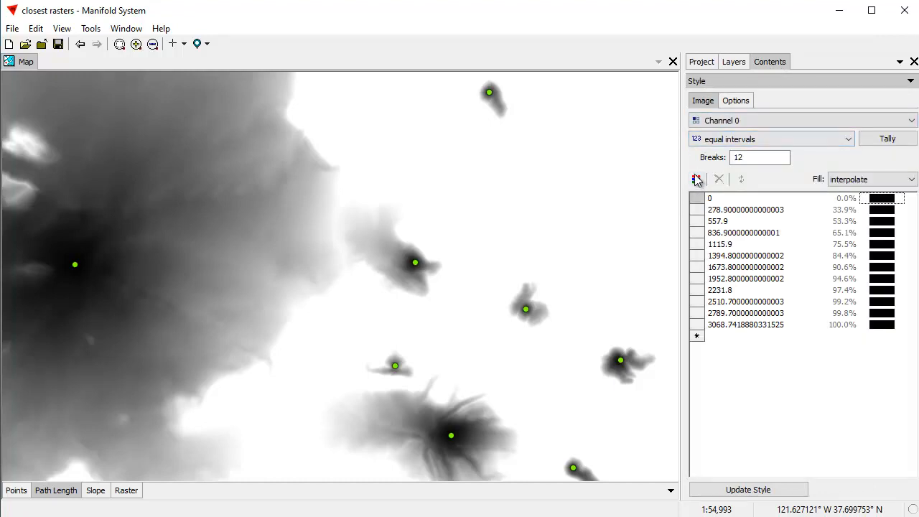
# Apply the Color Brewer CB Spectral palette to the Path Length breaks, reverse the color order, and update the style.
pyautogui.click(697, 180)
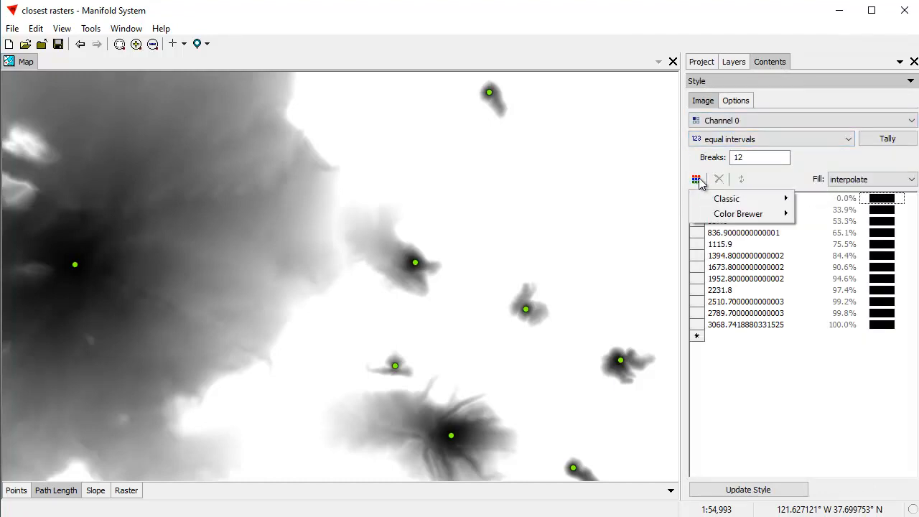
pyautogui.moveTo(696, 214)
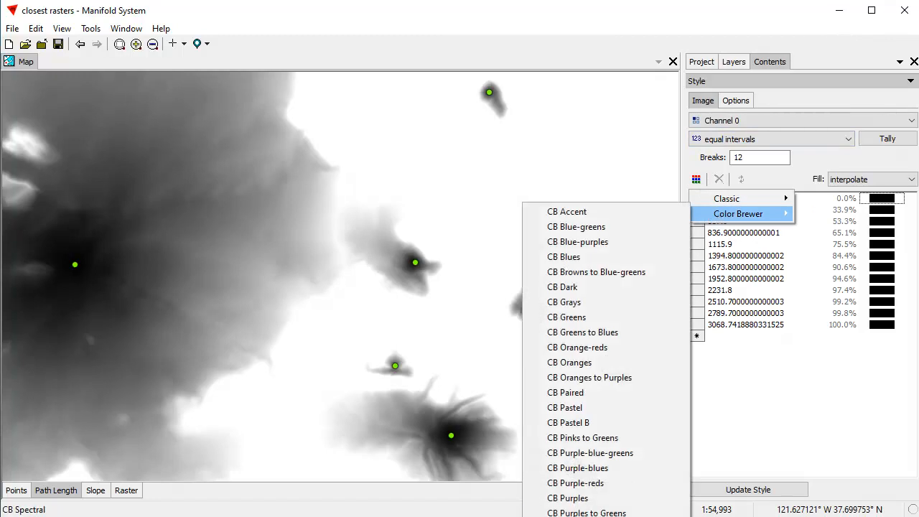
pyautogui.click(574, 516)
pyautogui.click(878, 293)
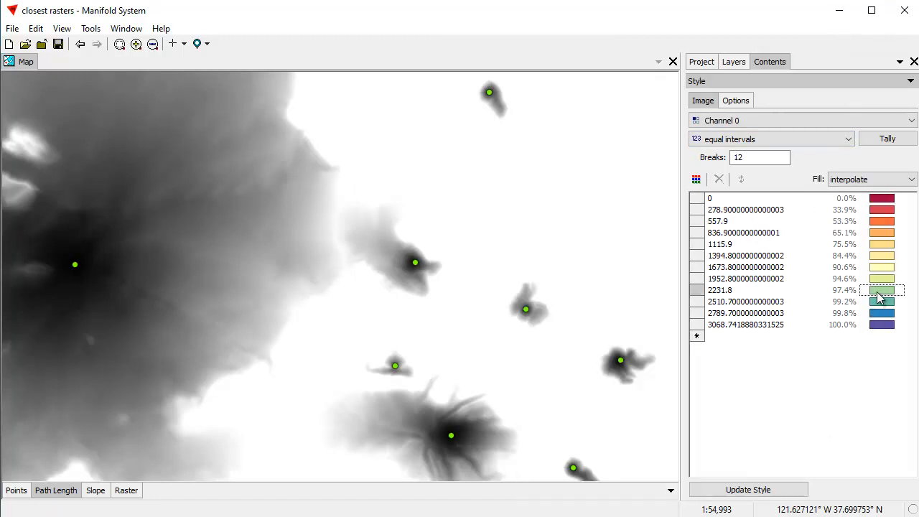
pyautogui.click(844, 270)
pyautogui.hotkey('ctrl', 'a')
pyautogui.rightClick(884, 263)
pyautogui.click(888, 320)
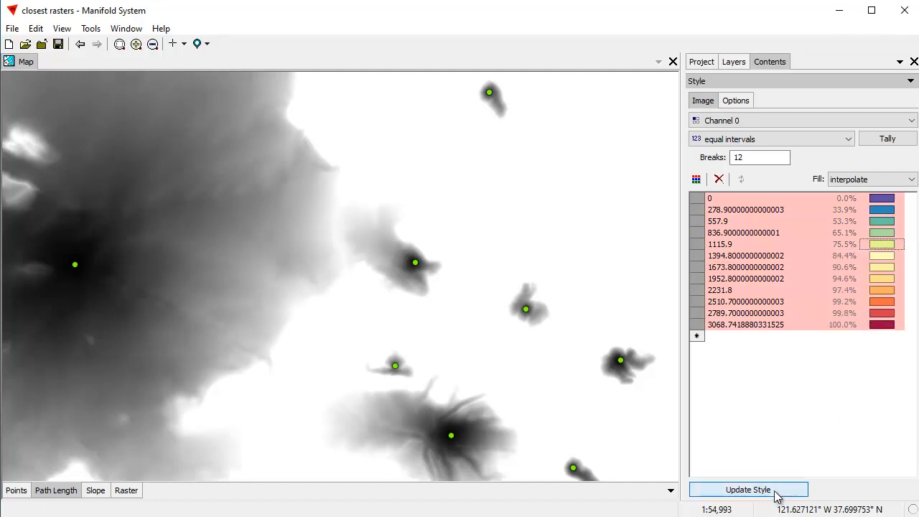
pyautogui.click(777, 492)
# Enable hill shading for the Path Length layer with a Z scale of 0.02 and update the style.
pyautogui.click(734, 100)
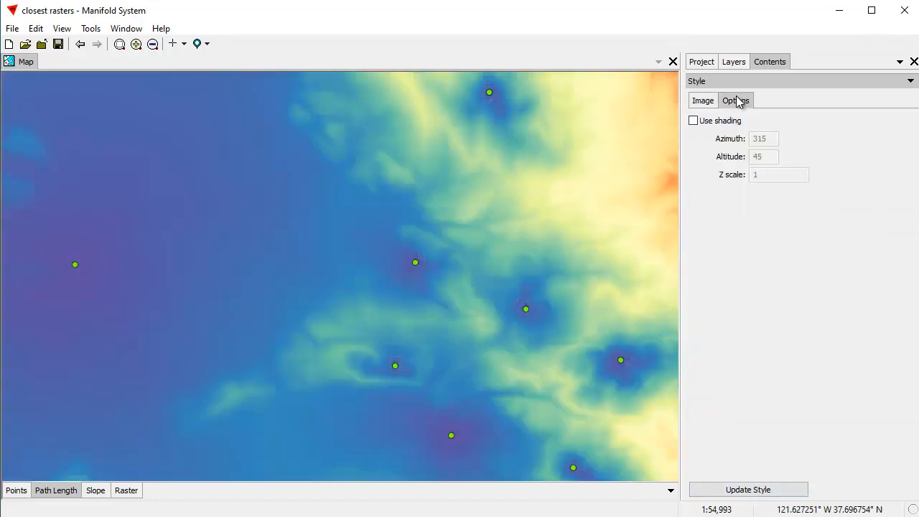
pyautogui.click(693, 120)
pyautogui.moveTo(773, 175); pyautogui.dragTo(719, 173)
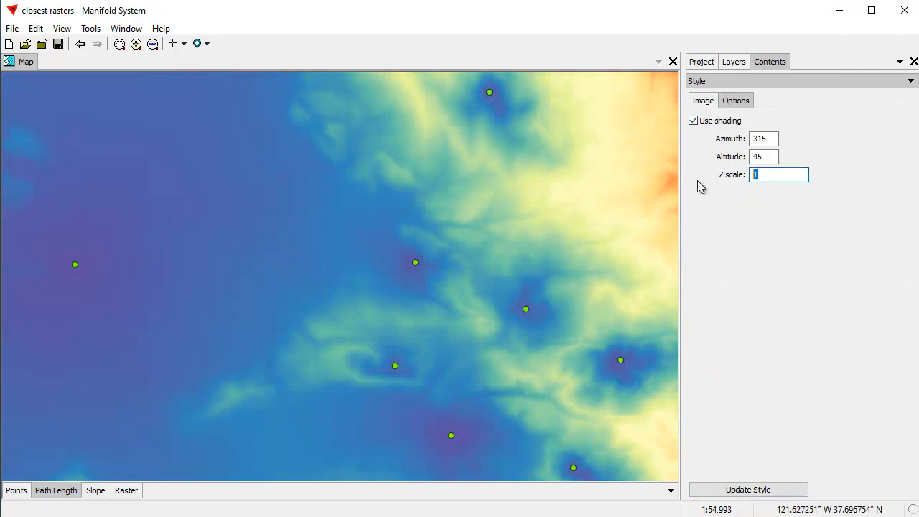
pyautogui.write('0')
pyautogui.write('.02')
pyautogui.click(748, 492)
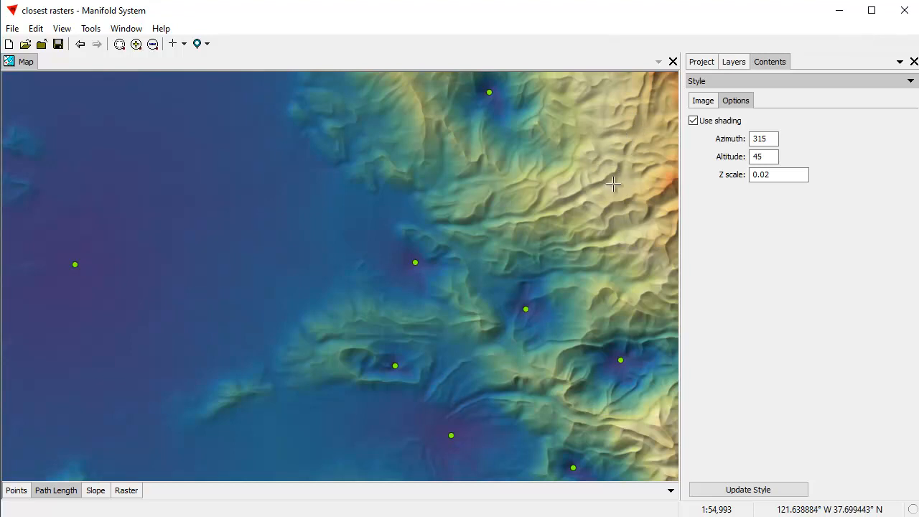
# Choose the Watershed Lines transform for the Path Length layer's Tile field.
pyautogui.click(68, 491)
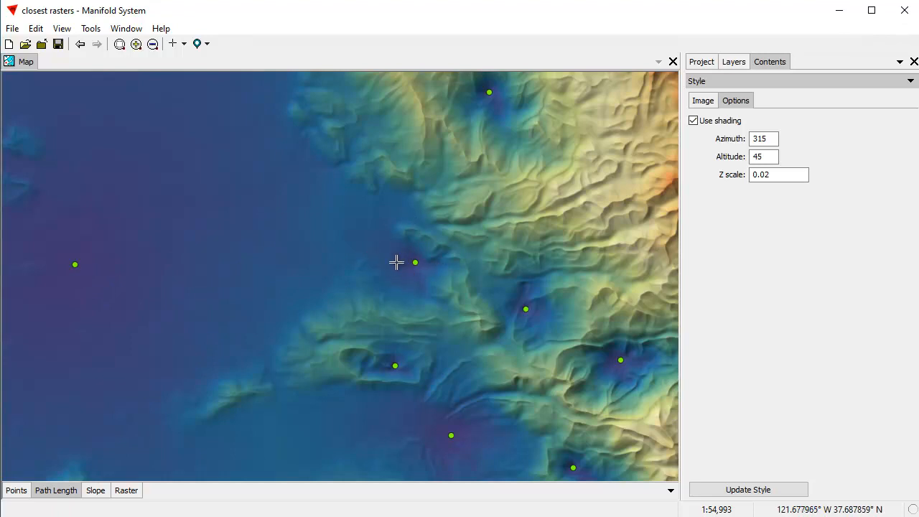
pyautogui.click(727, 83)
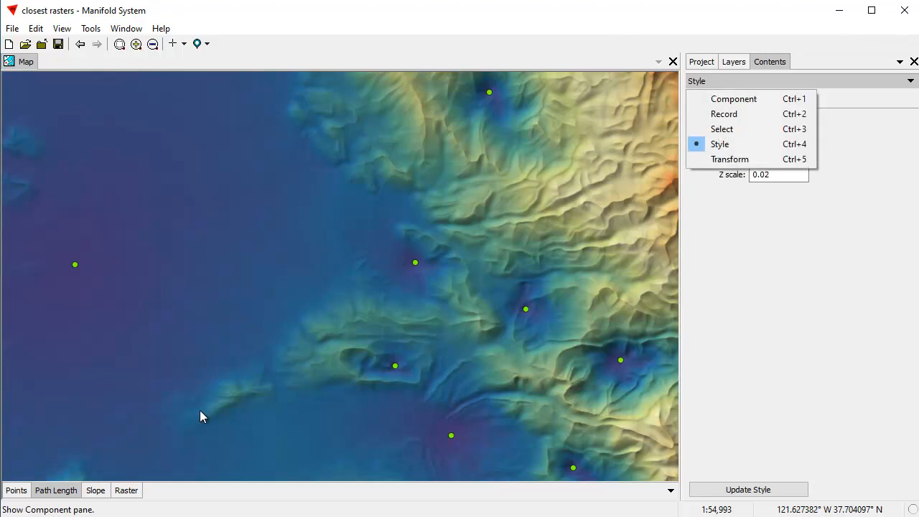
pyautogui.click(726, 158)
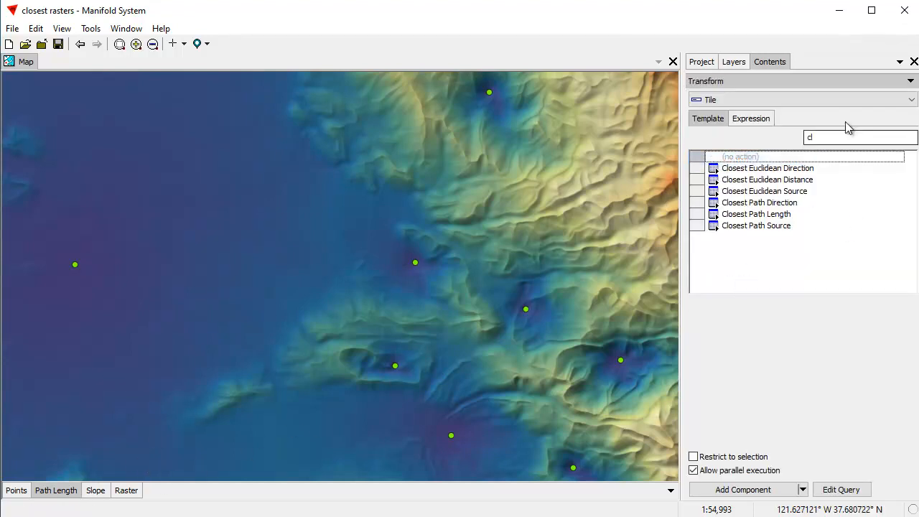
pyautogui.moveTo(827, 139); pyautogui.dragTo(748, 146)
pyautogui.write('wat')
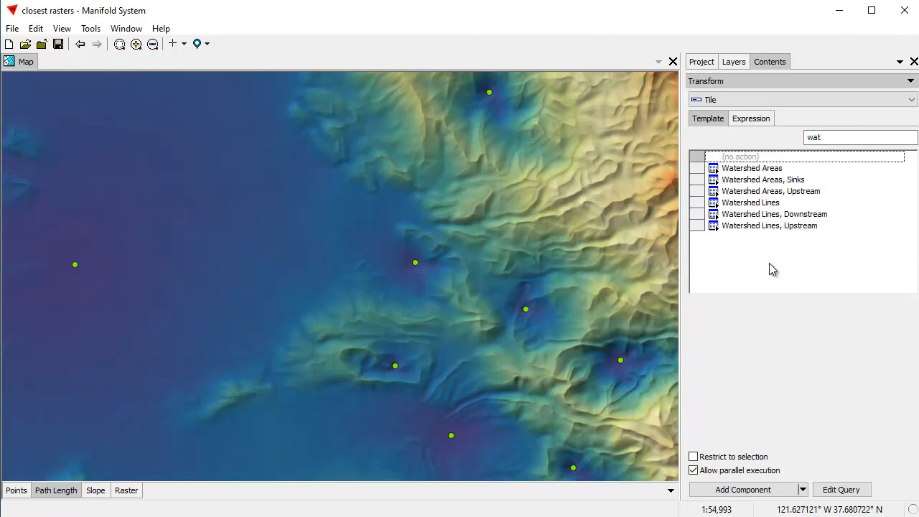
pyautogui.click(765, 203)
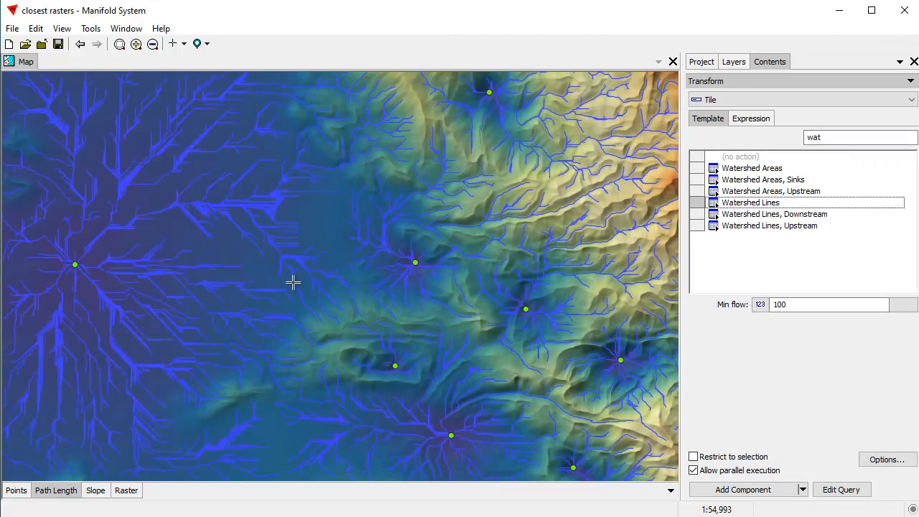
# Raise the Watershed Lines minimum flow to 200, 500 and finally 800, comparing the previewed lines.
pyautogui.doubleClick(779, 304)
pyautogui.write('200')
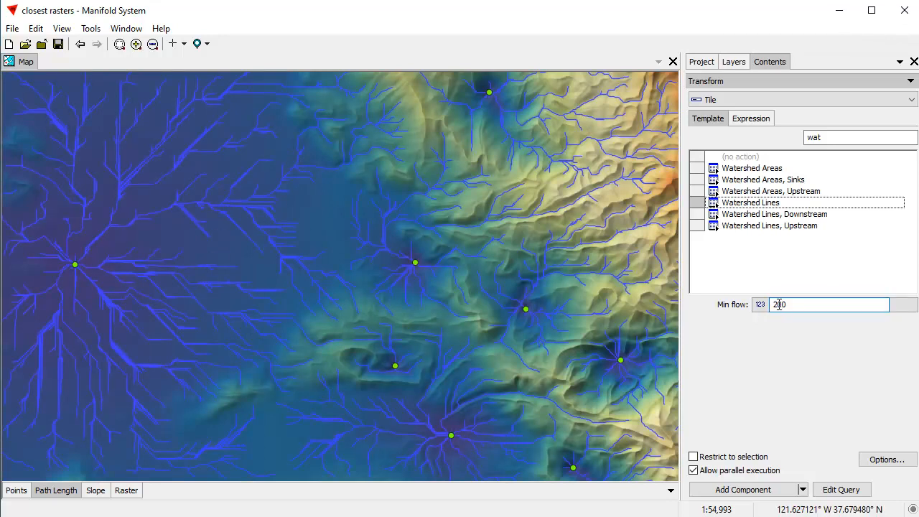
pyautogui.write('5')
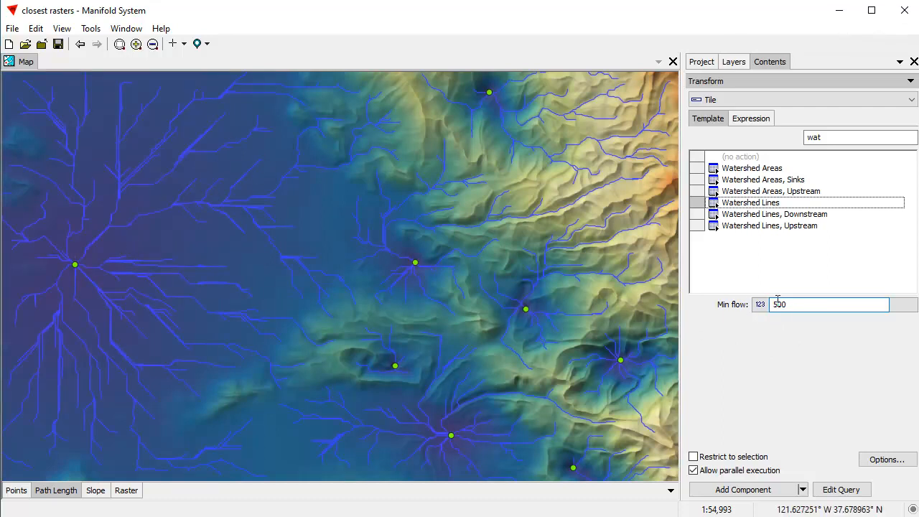
pyautogui.write('8')
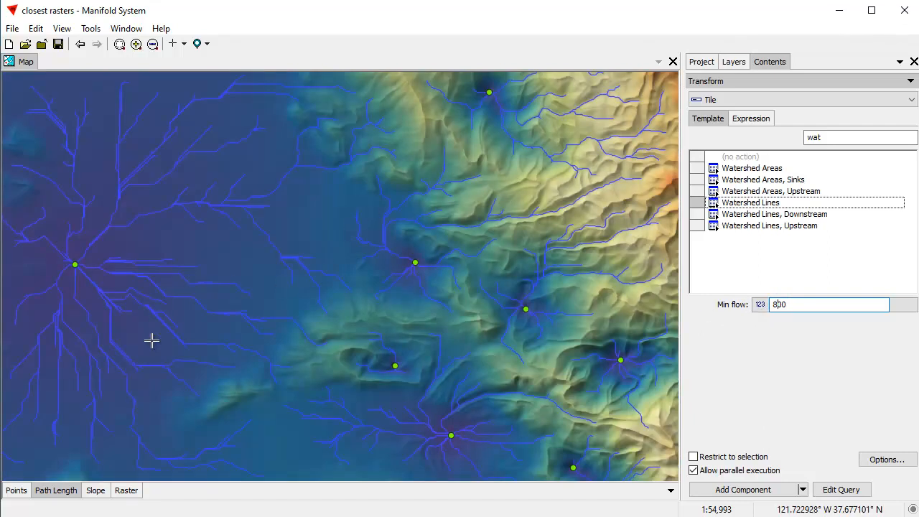
# Create the watershed result as component Watershed Lines with table Watershed Lines Tiles.
pyautogui.click(882, 459)
pyautogui.write('Wa')
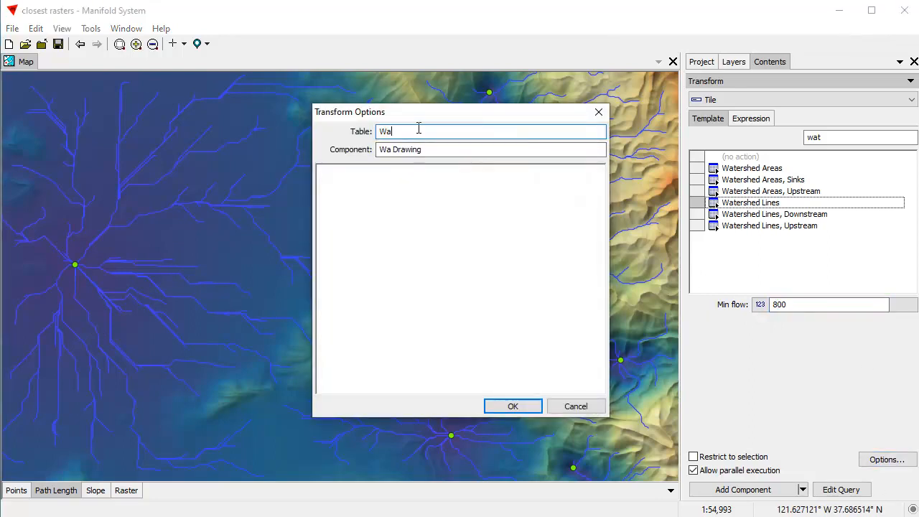
pyautogui.write('tershed Lines Til')
pyautogui.press('Tab')
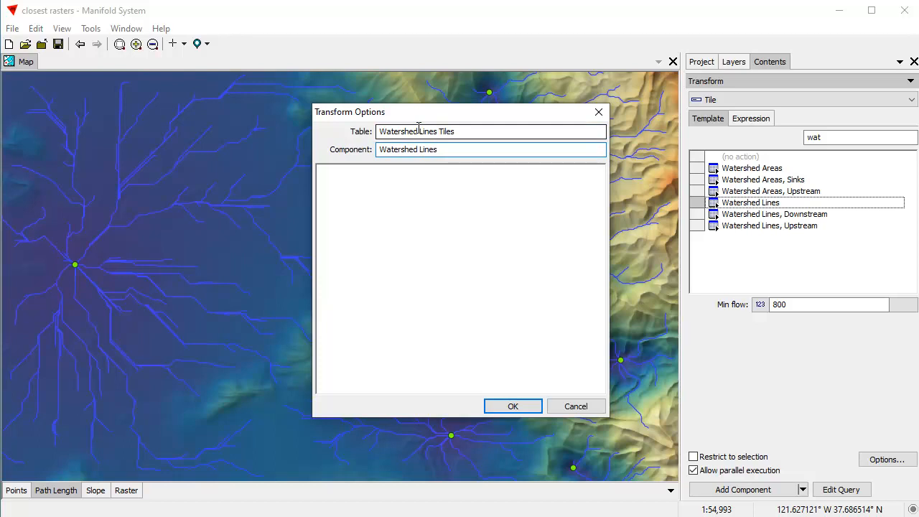
pyautogui.press('Return')
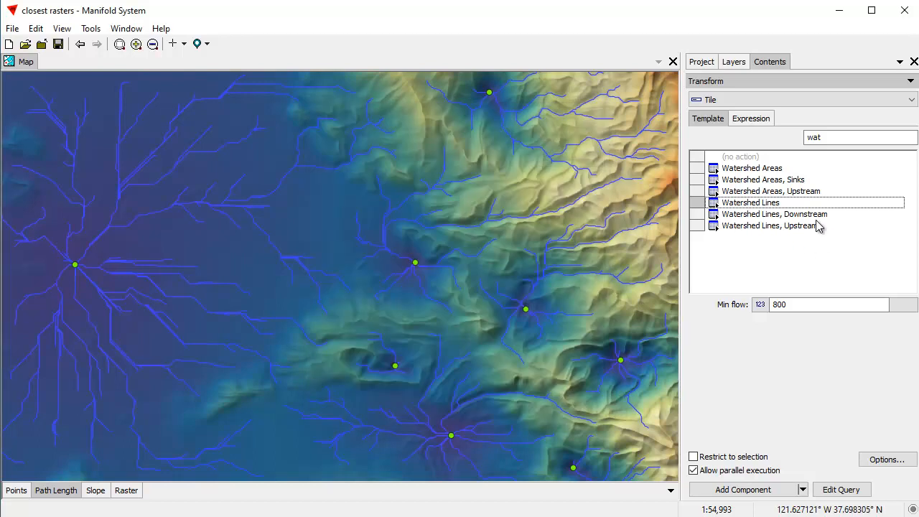
pyautogui.click(750, 494)
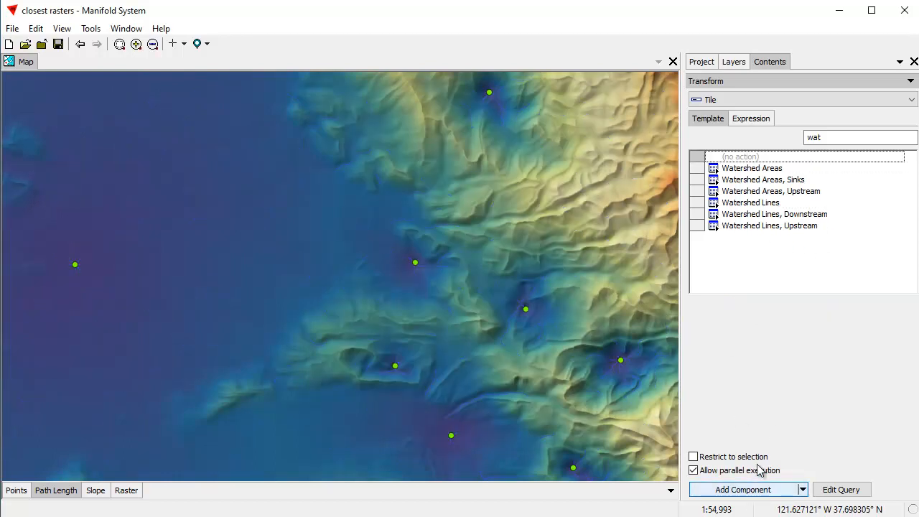
# Add the Watershed Lines drawing to the map and style its lines bright green at 0.75 pt.
pyautogui.click(701, 61)
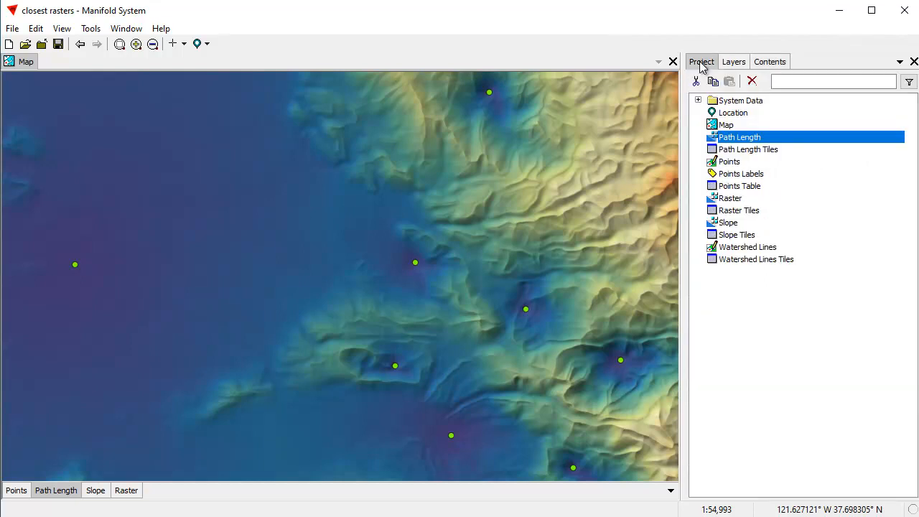
pyautogui.moveTo(767, 252); pyautogui.dragTo(362, 267)
pyautogui.click(770, 63)
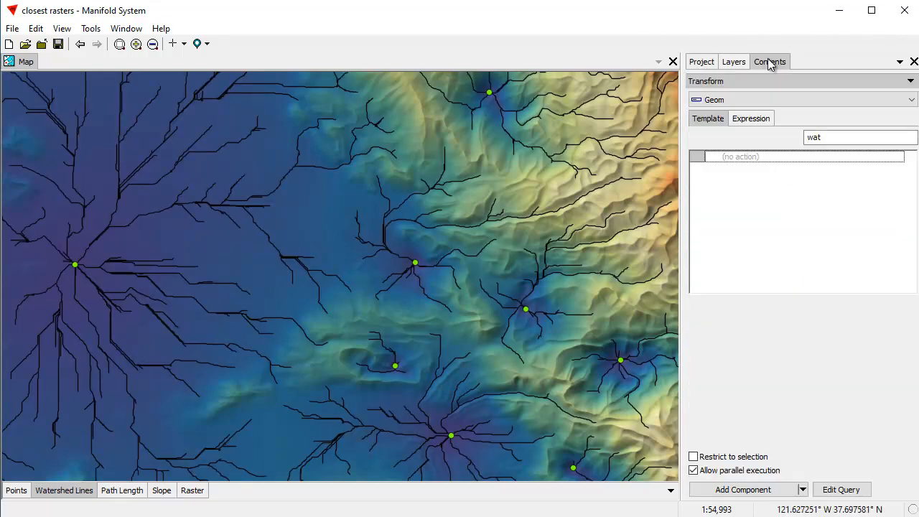
pyautogui.click(750, 81)
pyautogui.click(743, 145)
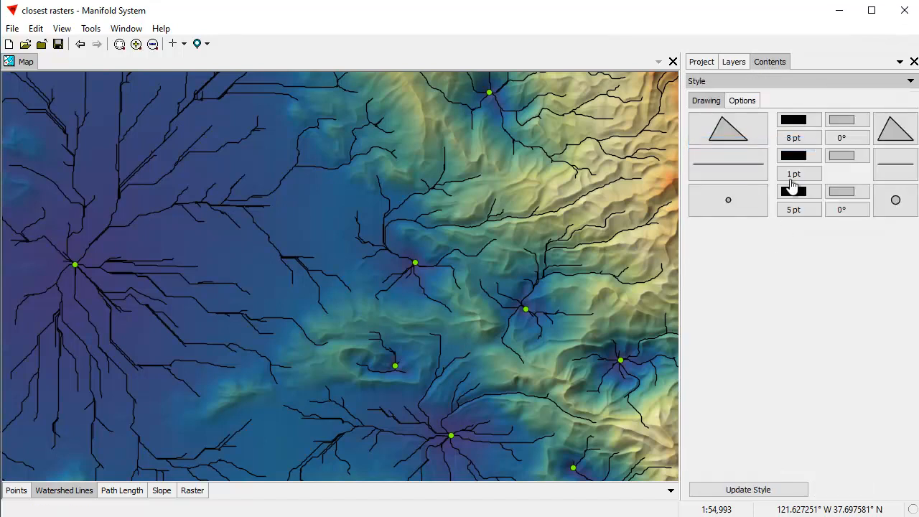
pyautogui.click(796, 156)
pyautogui.click(881, 192)
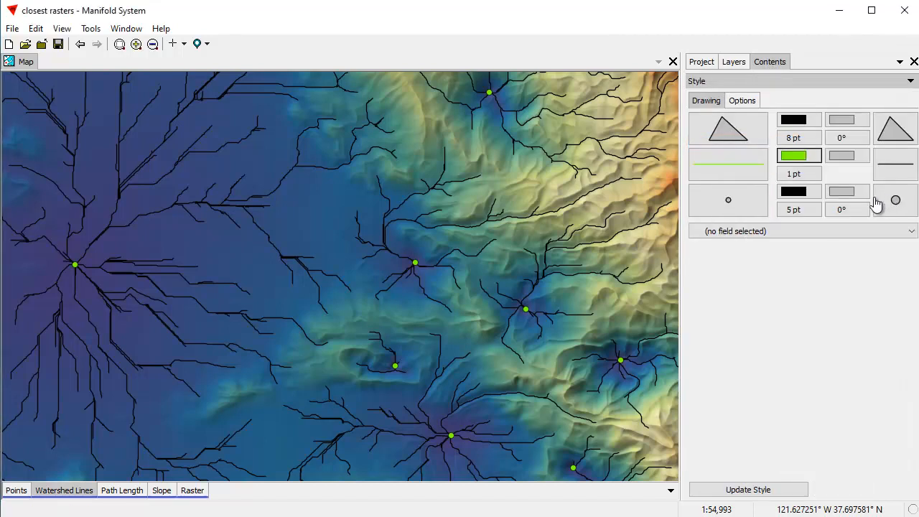
pyautogui.click(795, 180)
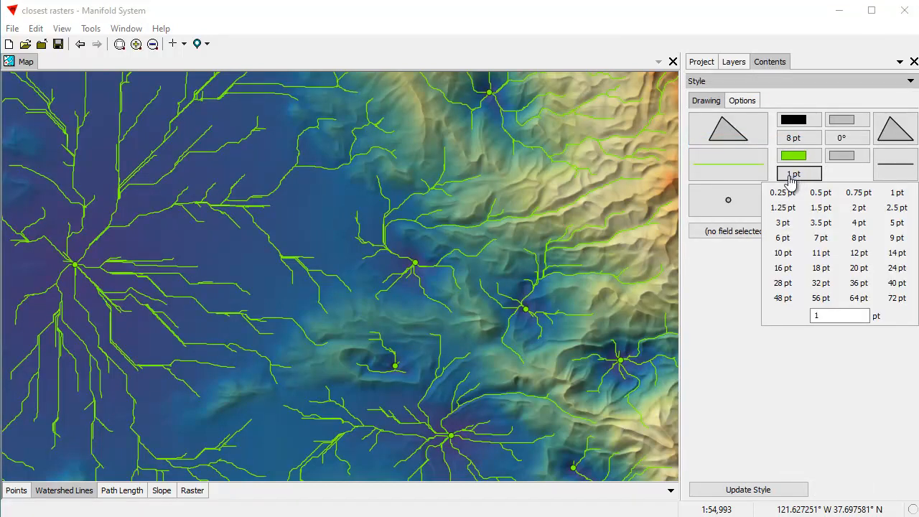
pyautogui.click(857, 193)
# Give the watershed lines a black halo with a padding of 0.4.
pyautogui.click(731, 164)
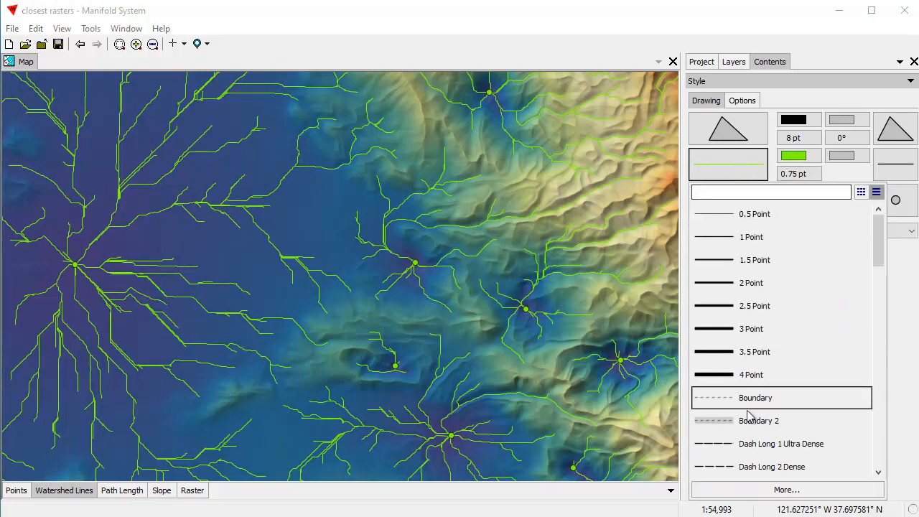
pyautogui.click(756, 490)
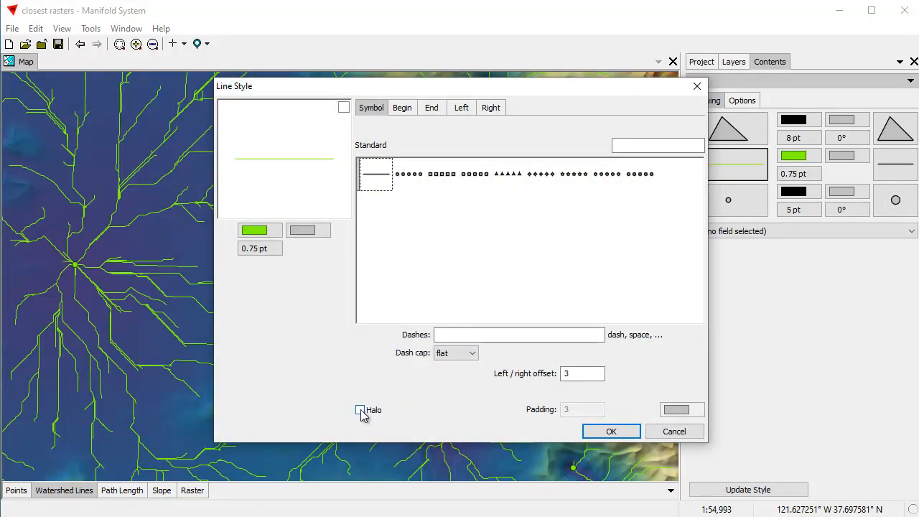
pyautogui.click(359, 410)
pyautogui.click(676, 411)
pyautogui.click(688, 431)
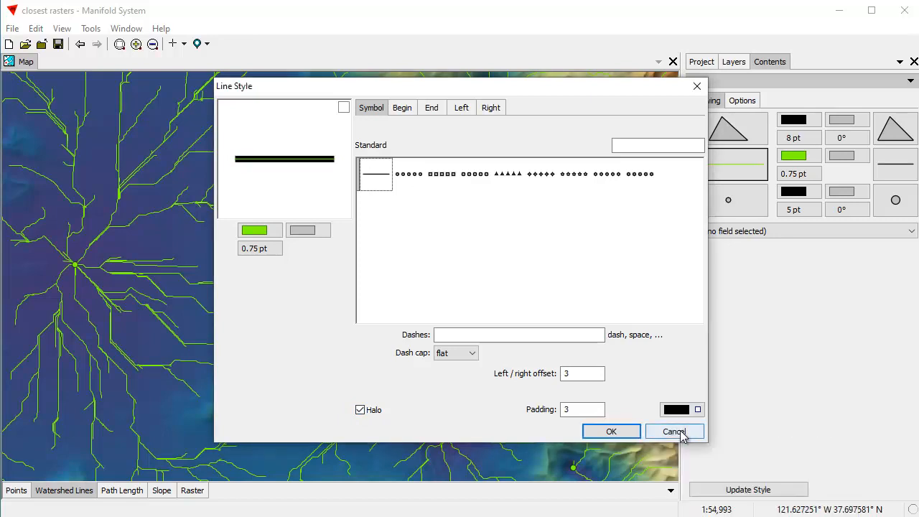
pyautogui.doubleClick(578, 408)
pyautogui.write('.3')
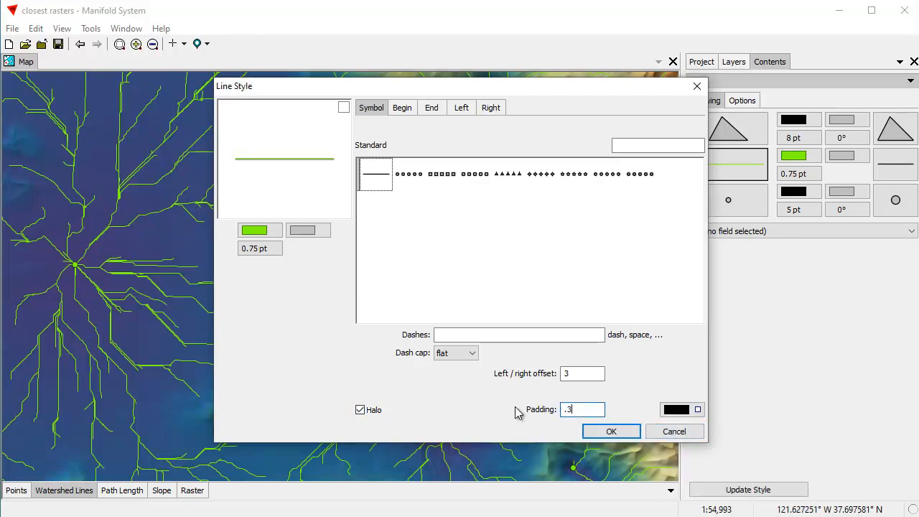
pyautogui.press('BackSpace')
pyautogui.write('4')
pyautogui.click(611, 431)
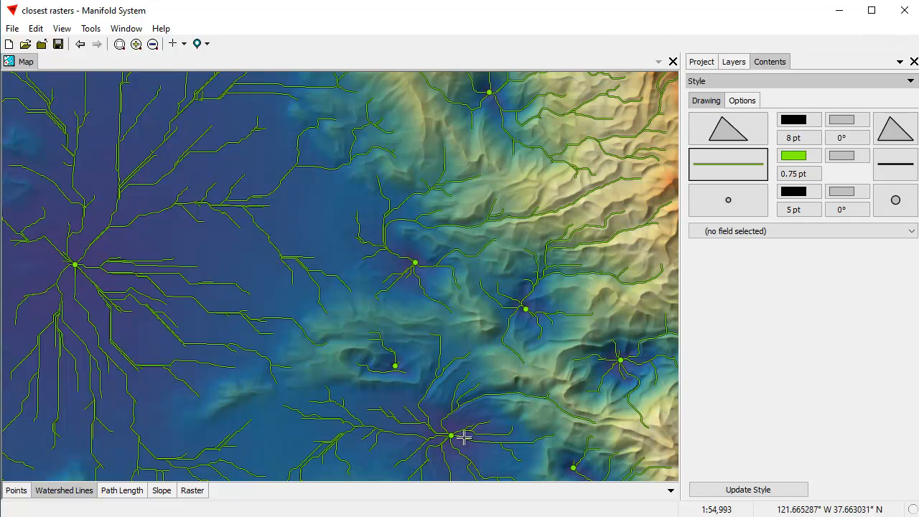
# Turn off the Path Length layer to view the watershed lines over the slope colors.
pyautogui.doubleClick(126, 490)
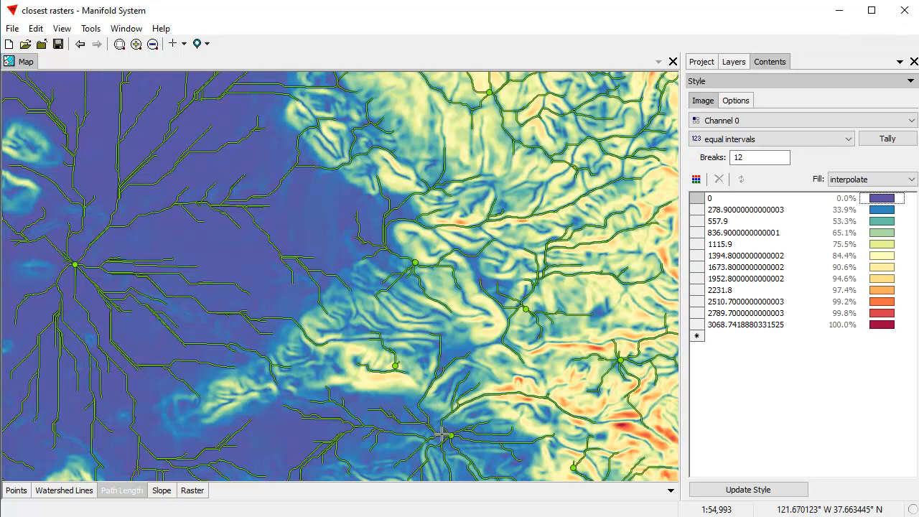
# Compare the map with and without Path Length, leave it hidden, and choose the Closest Path Source transform for the Slope layer.
pyautogui.click(123, 493)
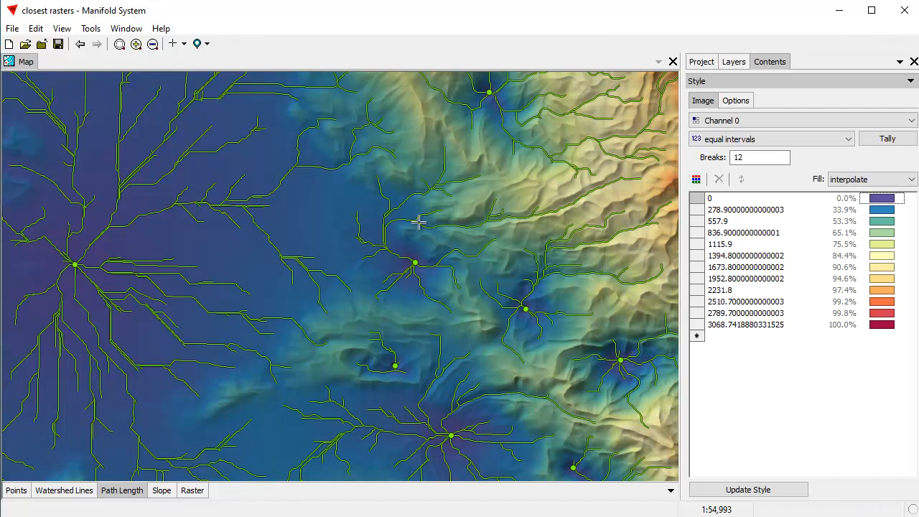
pyautogui.doubleClick(137, 492)
pyautogui.click(159, 493)
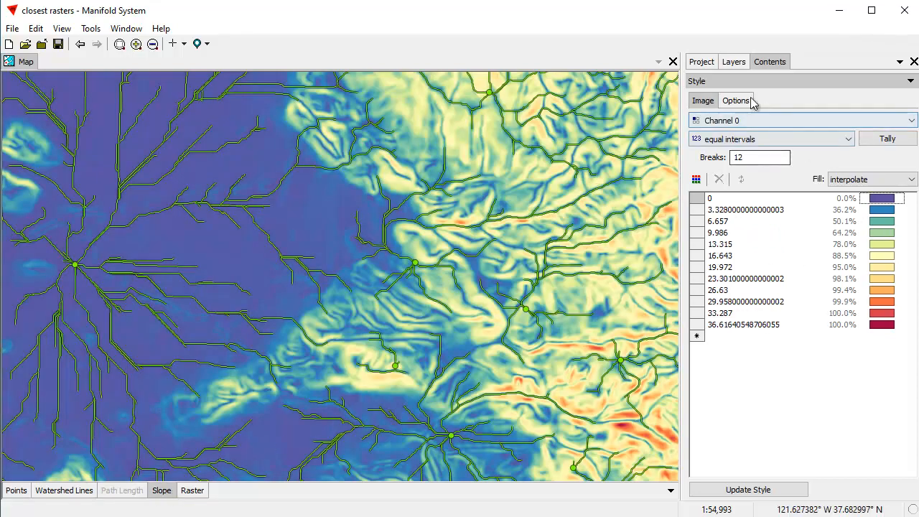
pyautogui.click(729, 86)
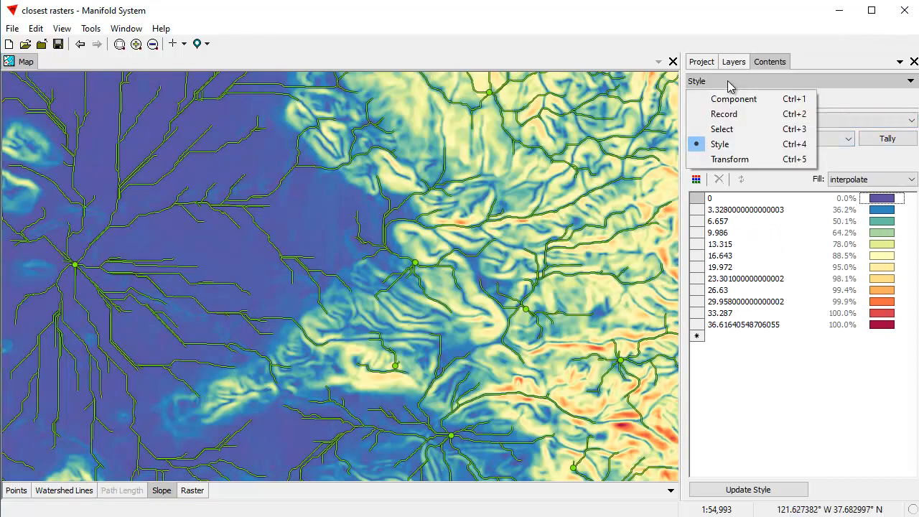
pyautogui.click(745, 162)
pyautogui.doubleClick(833, 141)
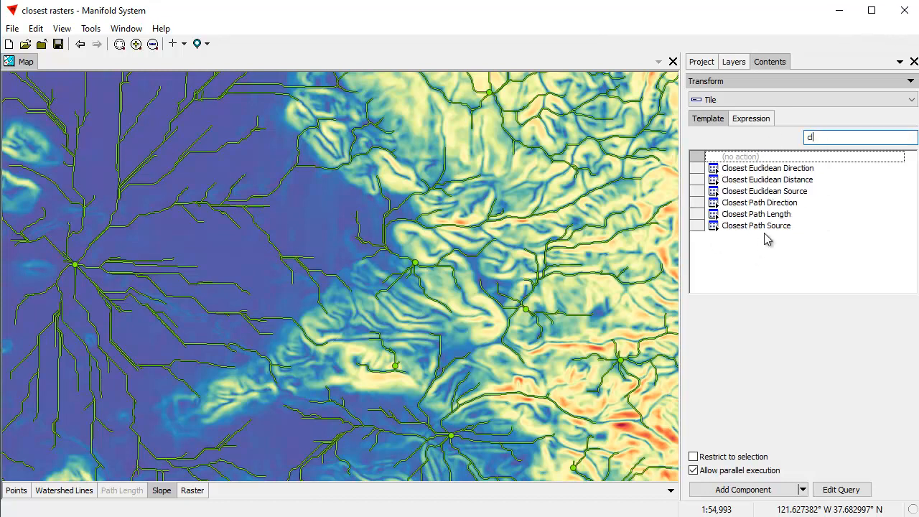
pyautogui.click(768, 226)
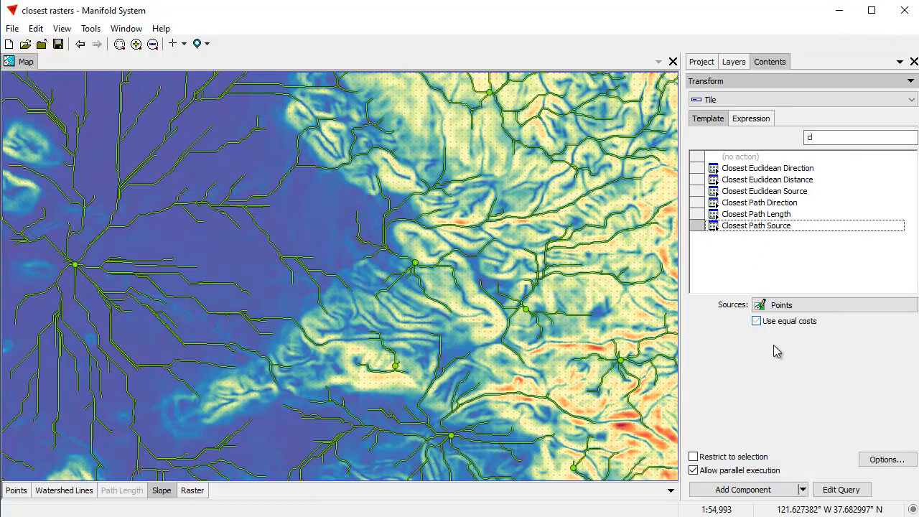
# Create the closest path source result as component Path Source with table Path Source Tiles.
pyautogui.click(883, 459)
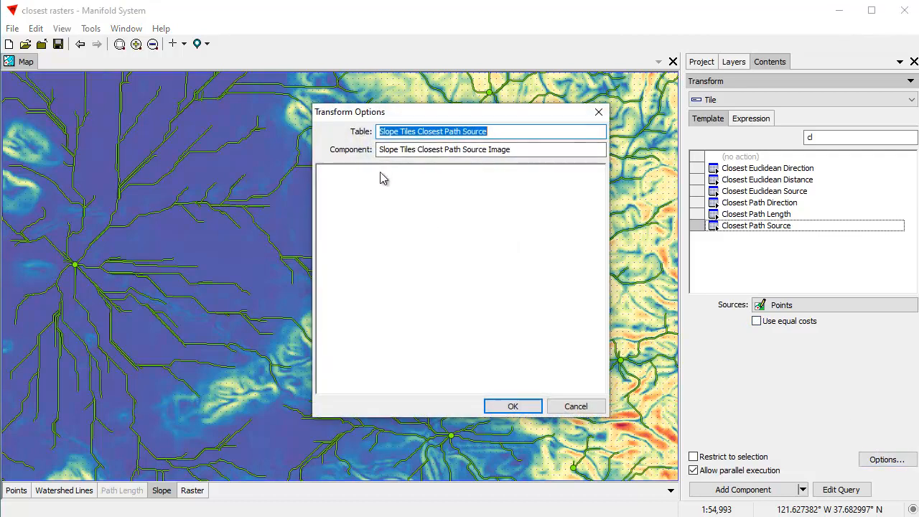
pyautogui.write('Path Source Tiles')
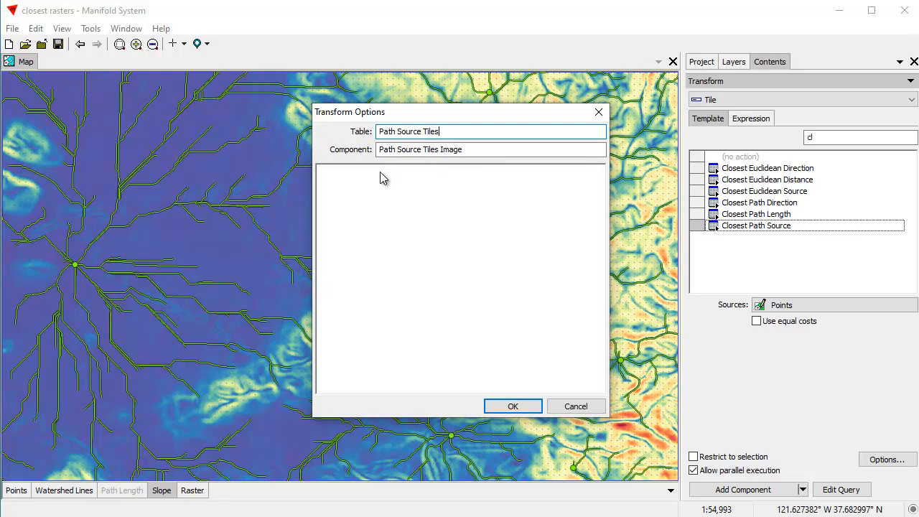
pyautogui.press('Tab')
pyautogui.press('End')
pyautogui.press('BackSpace')
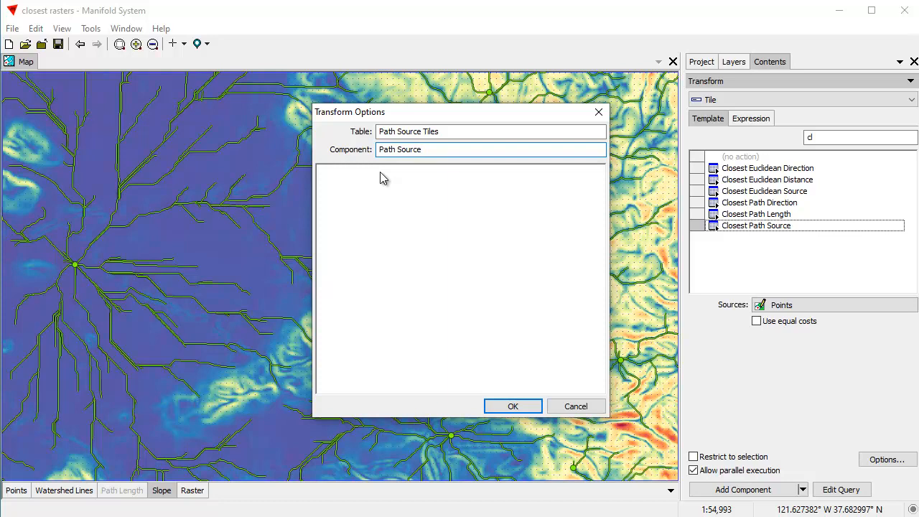
pyautogui.click(514, 406)
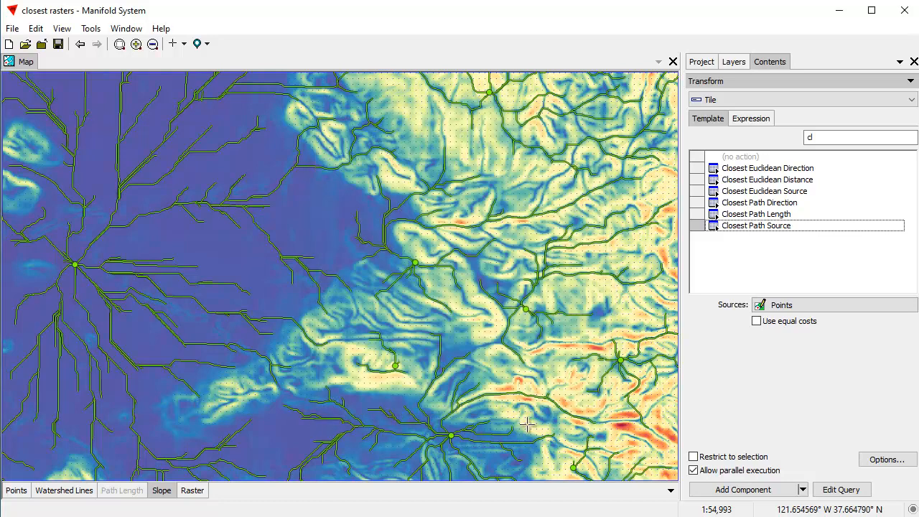
pyautogui.click(764, 496)
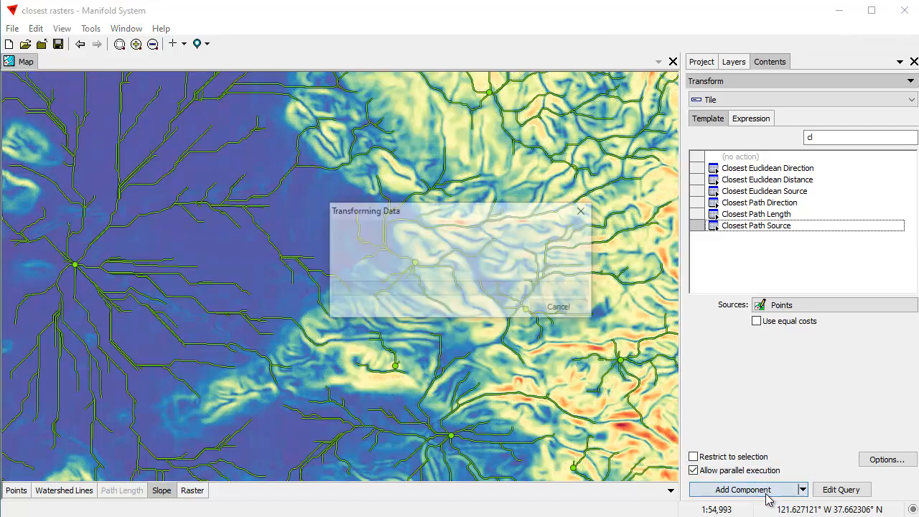
# Add the Path Source image to the map and color it by unique values with a Classic green, brown and white palette.
pyautogui.click(700, 62)
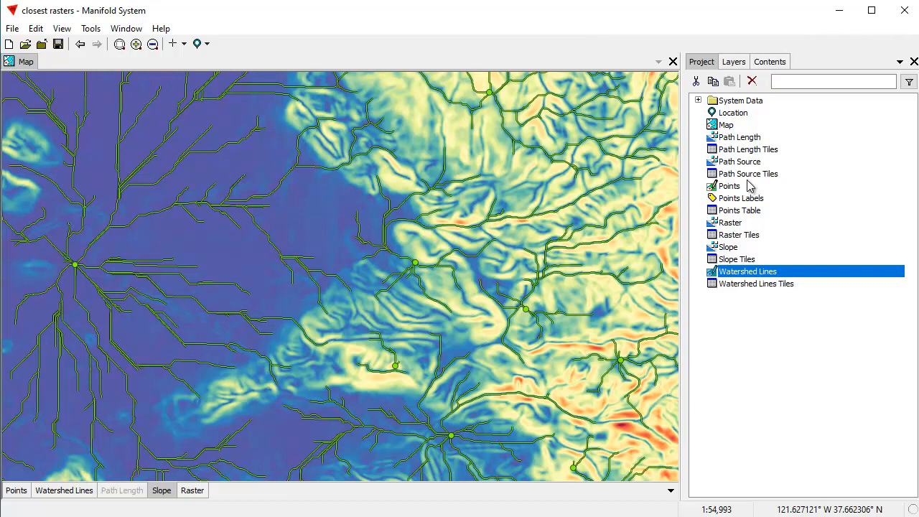
pyautogui.moveTo(742, 165); pyautogui.dragTo(516, 258)
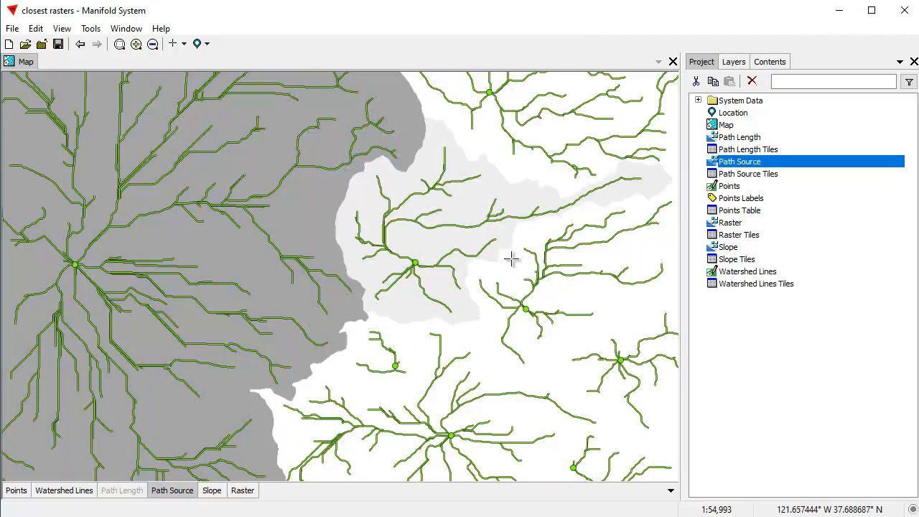
pyautogui.click(763, 66)
pyautogui.click(717, 82)
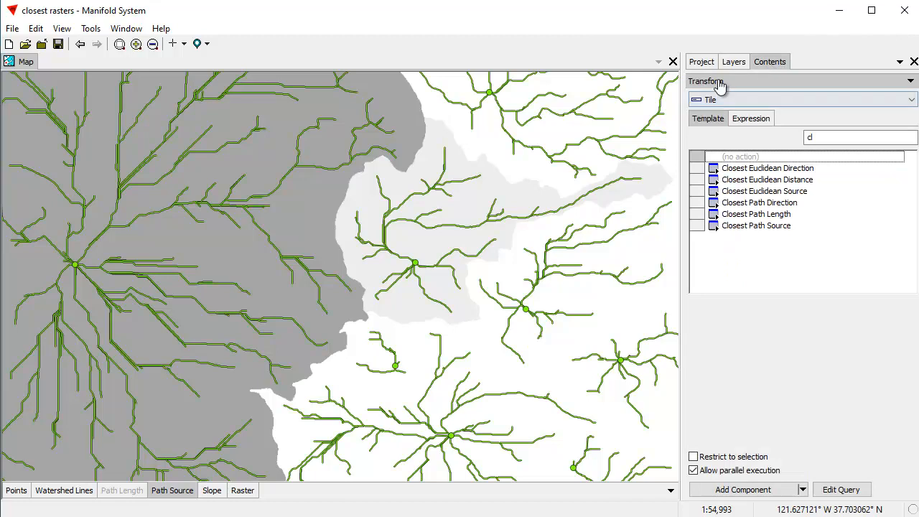
pyautogui.click(731, 146)
pyautogui.click(720, 121)
pyautogui.click(724, 160)
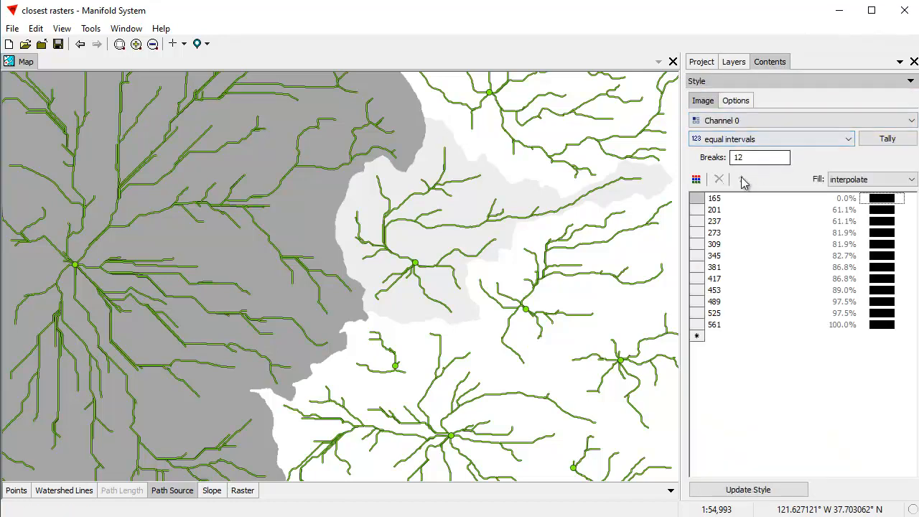
pyautogui.click(851, 141)
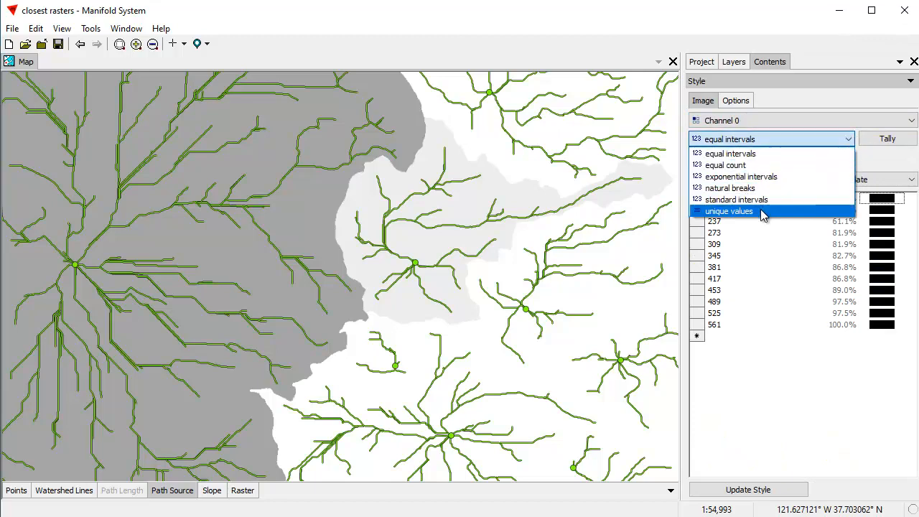
pyautogui.click(763, 210)
pyautogui.click(696, 180)
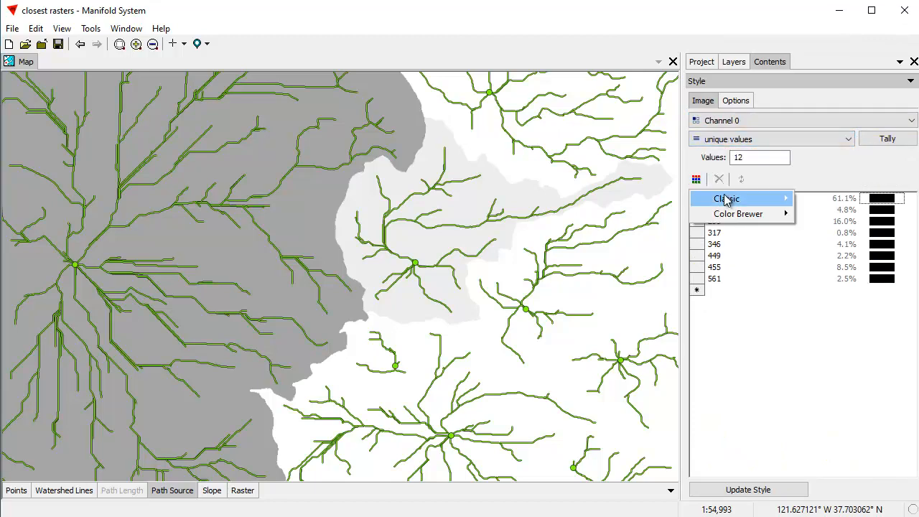
pyautogui.moveTo(721, 199)
pyautogui.click(594, 150)
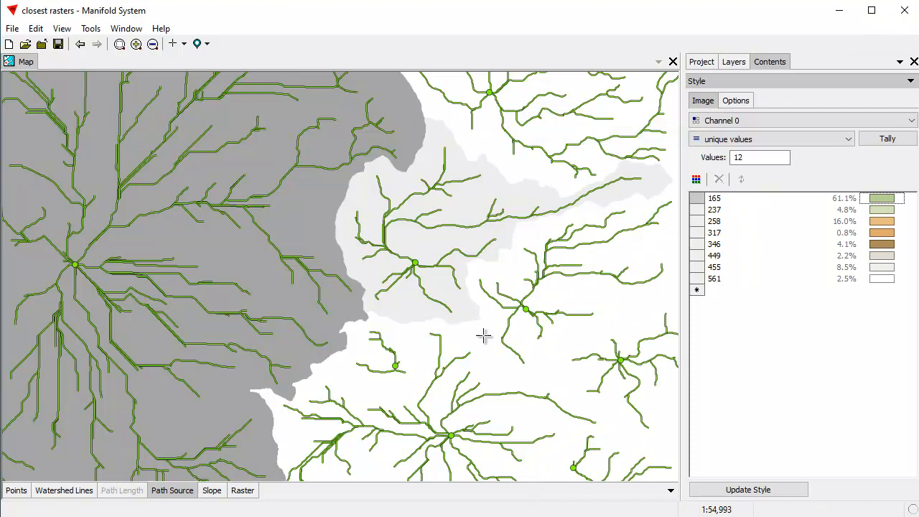
pyautogui.click(752, 489)
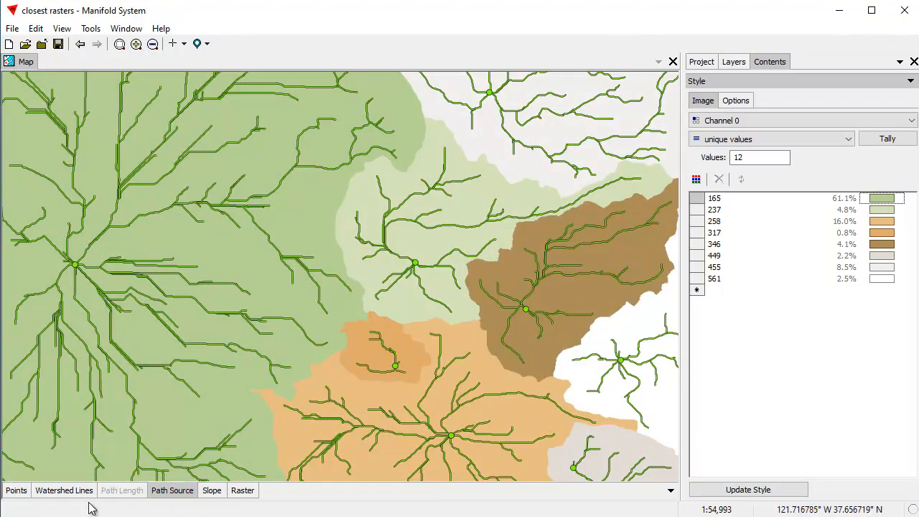
# Add the Points Labels component to the map above the Points layer.
pyautogui.click(16, 490)
pyautogui.click(699, 64)
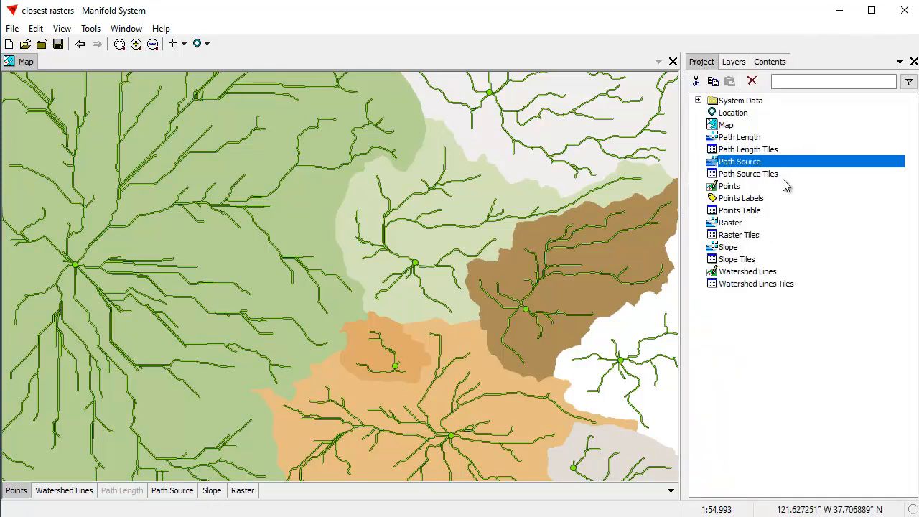
pyautogui.moveTo(738, 203); pyautogui.dragTo(406, 227)
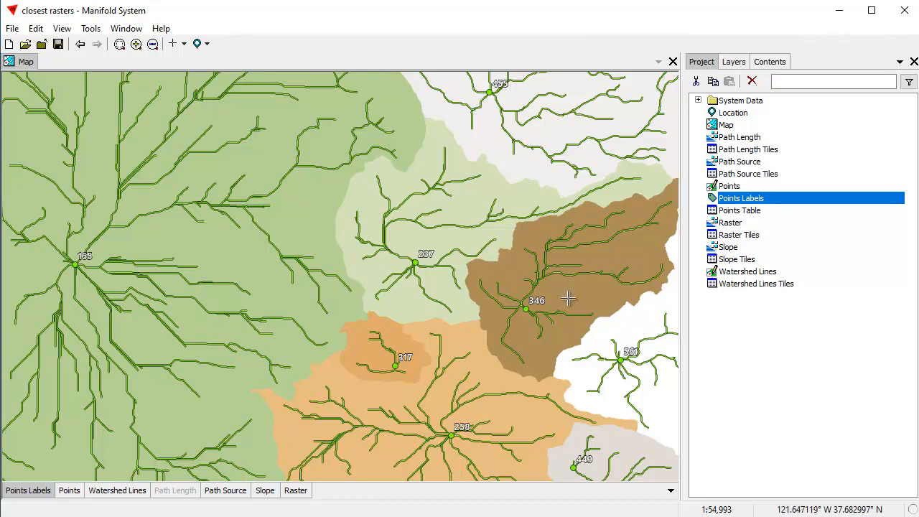
# Set up a Trace Areas transform on the Path Source layer with a similarity of 1.
pyautogui.click(228, 491)
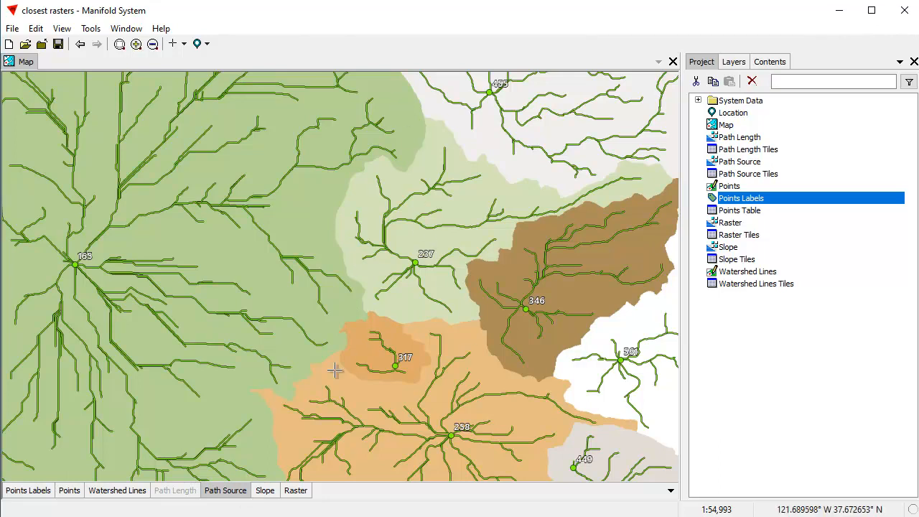
pyautogui.click(770, 62)
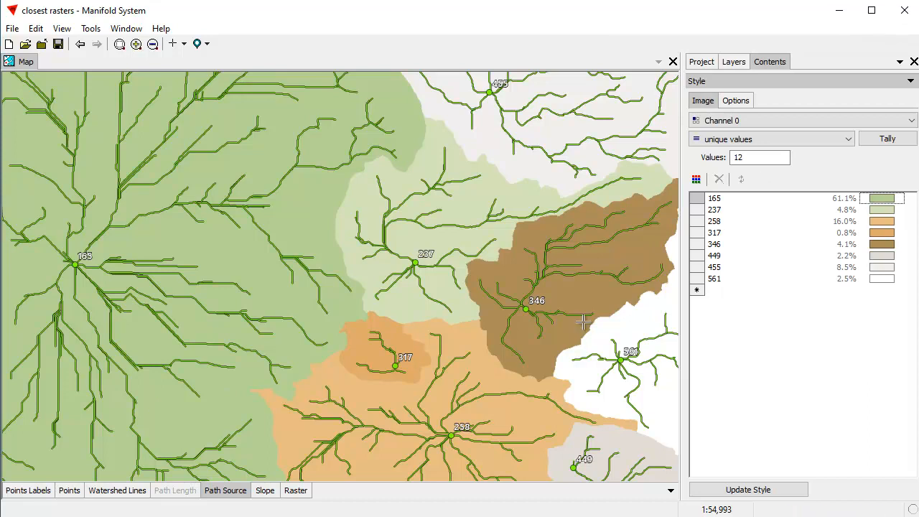
pyautogui.click(744, 82)
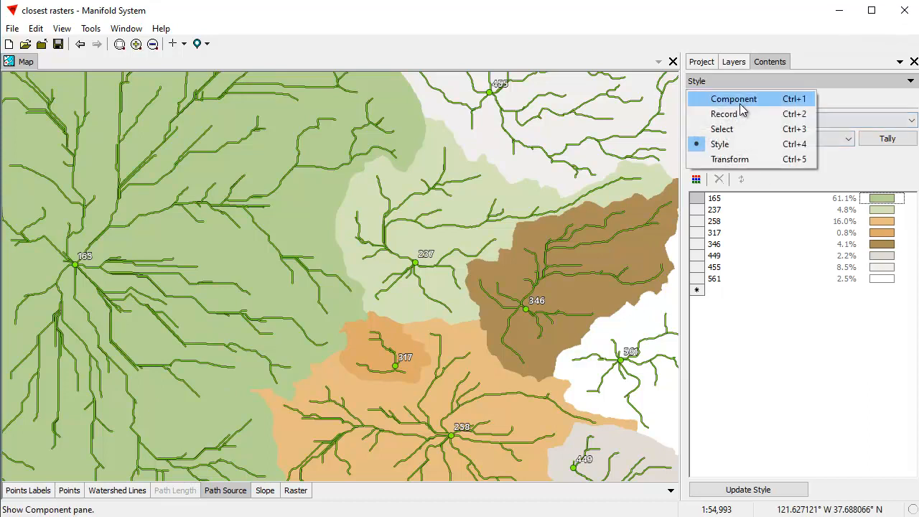
pyautogui.click(742, 158)
pyautogui.moveTo(821, 138); pyautogui.dragTo(757, 143)
pyautogui.write('tra')
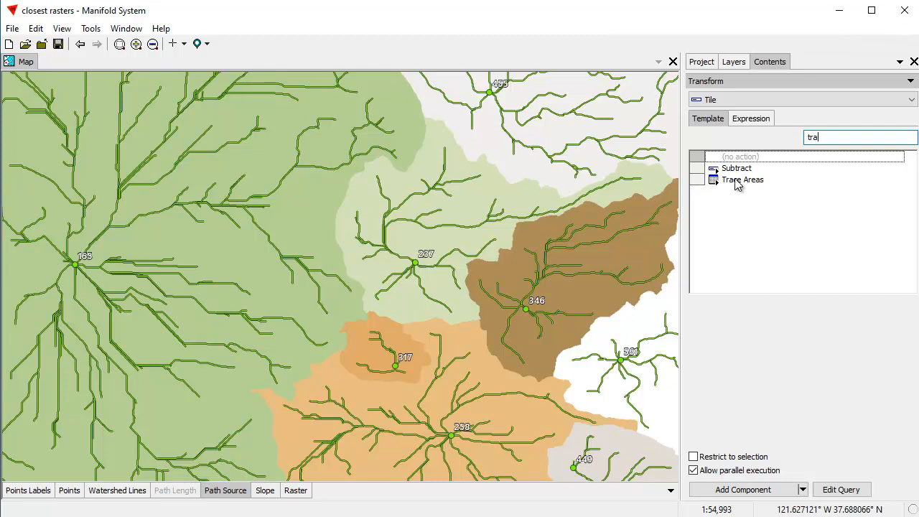
pyautogui.click(738, 180)
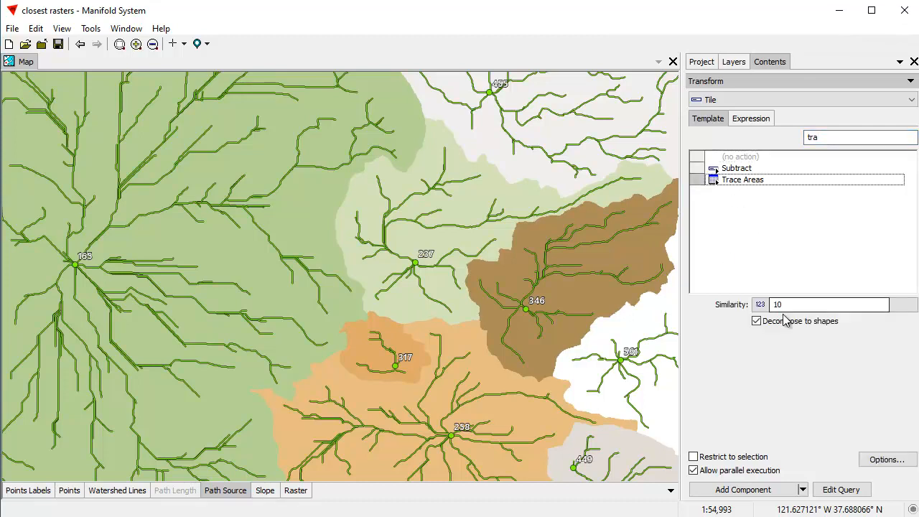
pyautogui.moveTo(805, 305); pyautogui.dragTo(753, 330)
pyautogui.write('1')
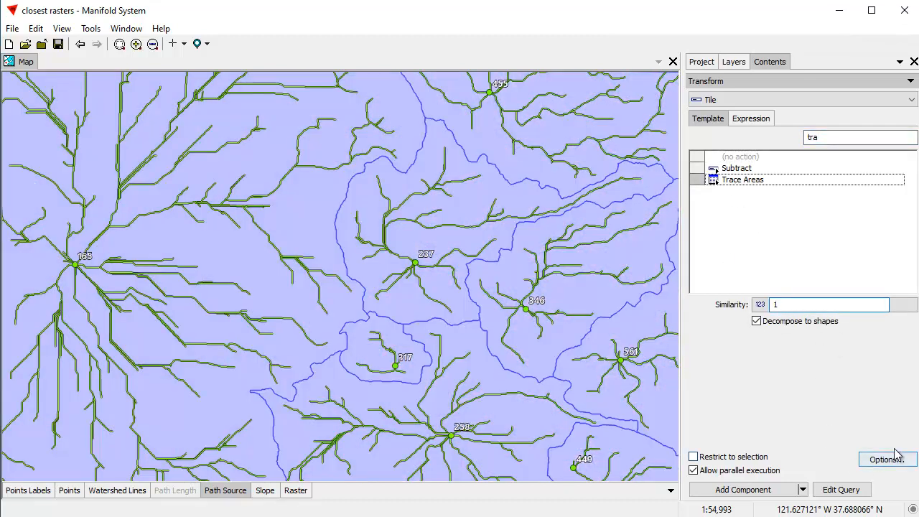
# Create the traced areas as component Areas with table Areas Table.
pyautogui.click(894, 460)
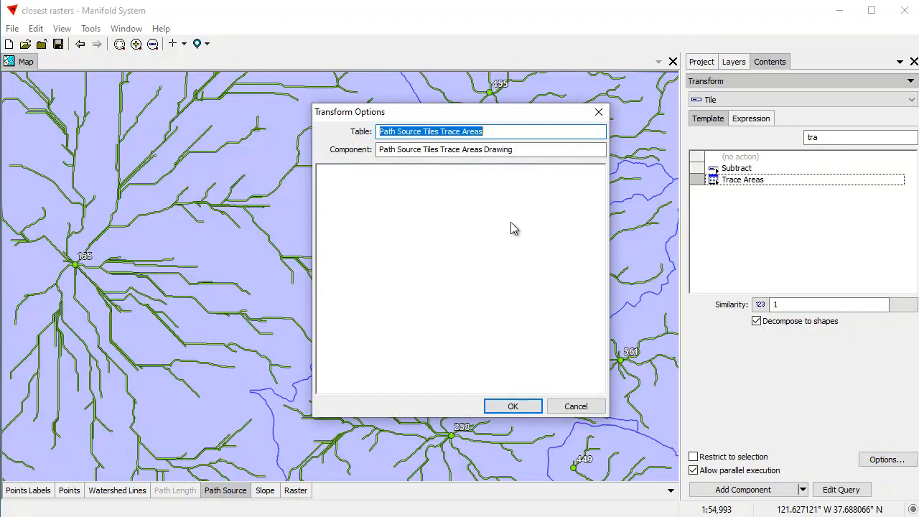
pyautogui.write('Areas')
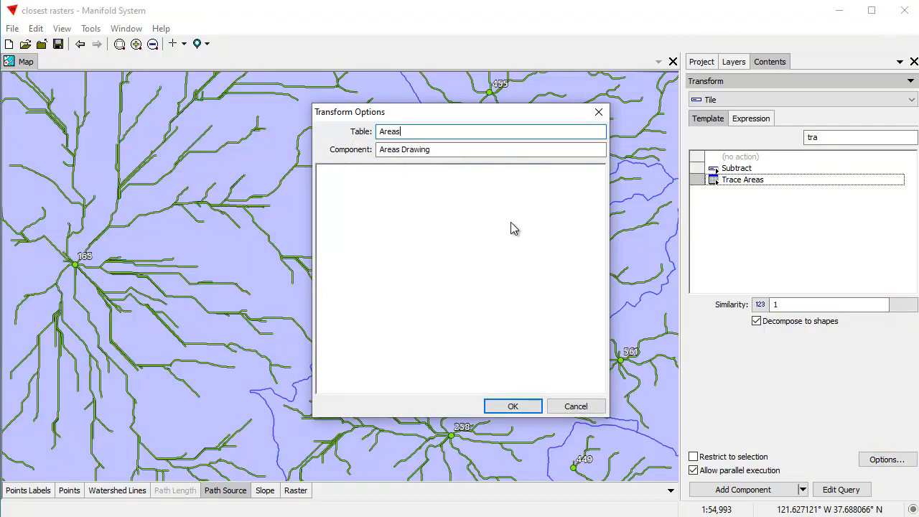
pyautogui.write(' Table')
pyautogui.press('Tab')
pyautogui.press('End')
pyautogui.press('BackSpace')
pyautogui.press('BackSpace')
pyautogui.press('BackSpace')
pyautogui.press('BackSpace')
pyautogui.press('BackSpace')
pyautogui.press('BackSpace')
pyautogui.press('BackSpace')
pyautogui.press('BackSpace')
pyautogui.press('BackSpace')
pyautogui.press('BackSpace')
pyautogui.press('BackSpace')
pyautogui.press('BackSpace')
pyautogui.press('BackSpace')
pyautogui.press('BackSpace')
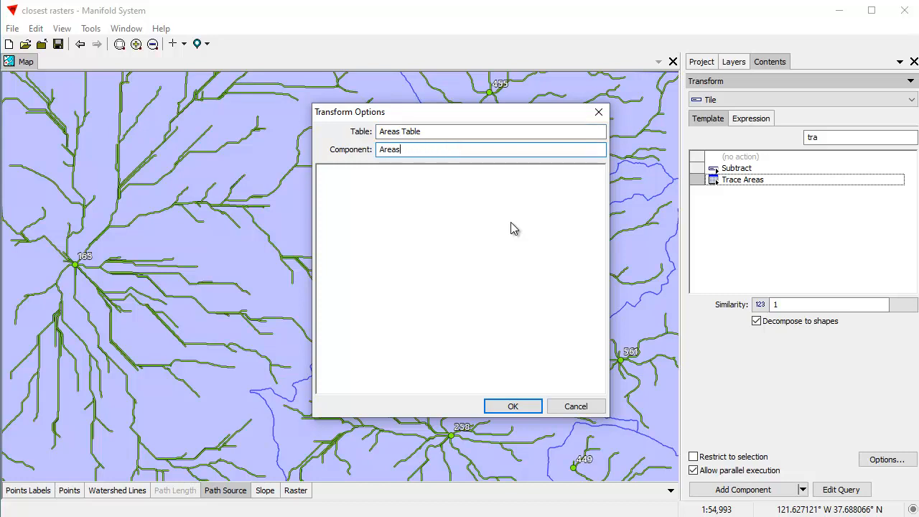
pyautogui.press('Return')
pyautogui.click(737, 490)
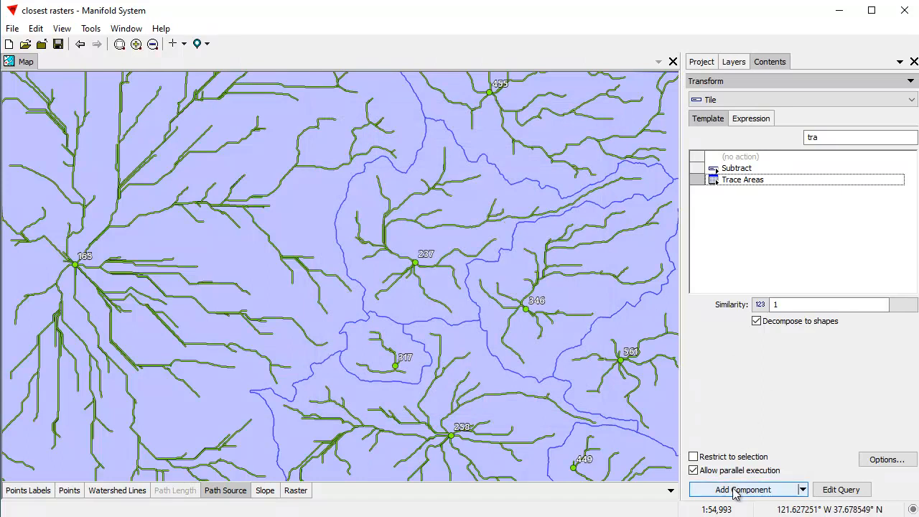
# Add the Areas drawing to the map and make its area fill transparent.
pyautogui.click(701, 63)
pyautogui.moveTo(728, 113); pyautogui.dragTo(496, 175)
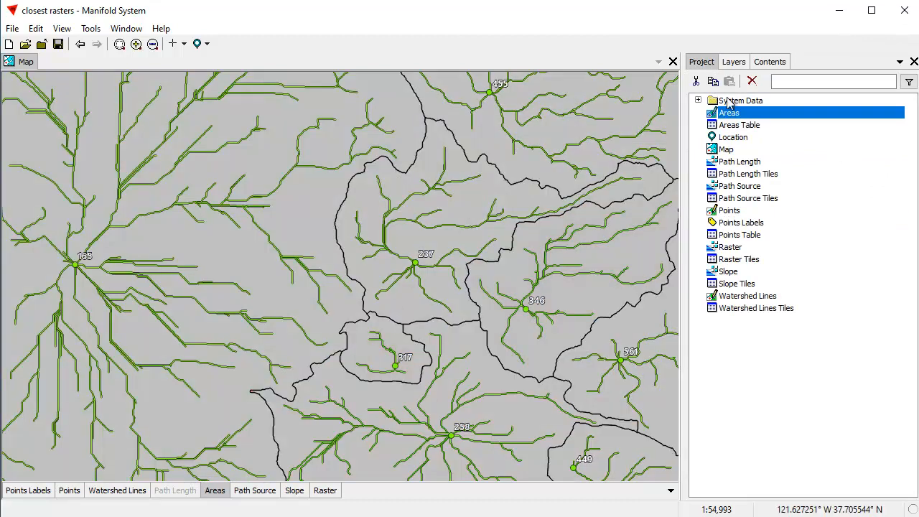
pyautogui.click(772, 62)
pyautogui.click(741, 83)
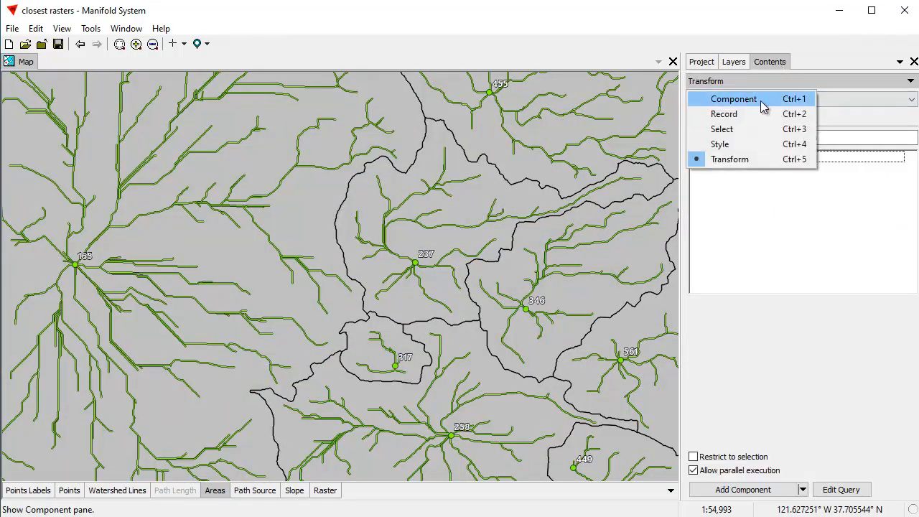
pyautogui.click(723, 144)
pyautogui.click(844, 122)
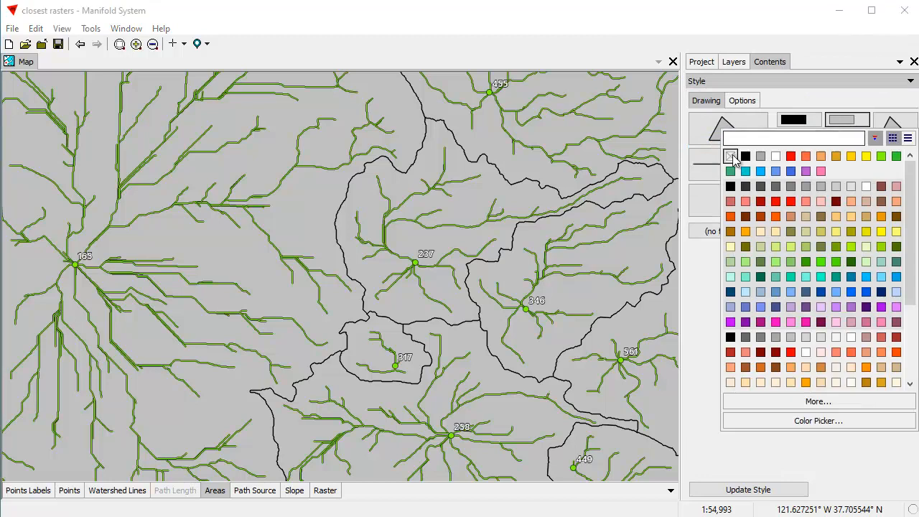
pyautogui.click(730, 156)
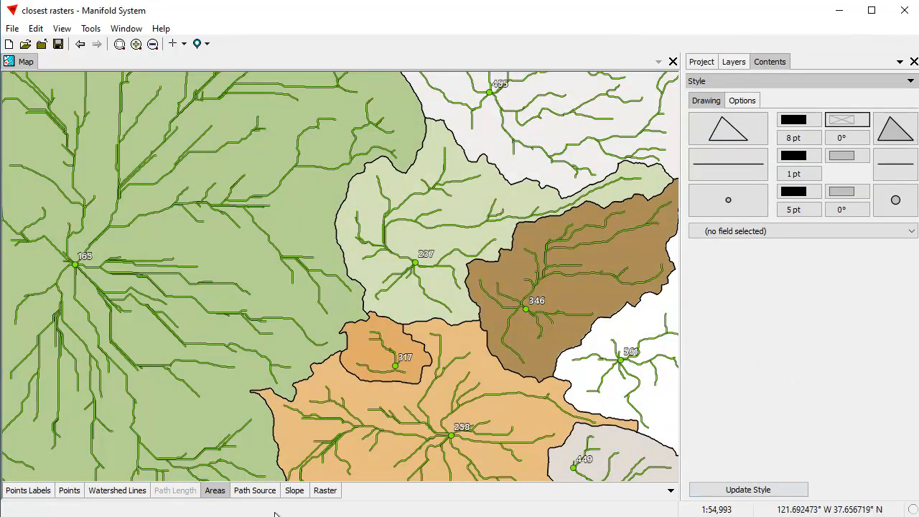
# Turn off the Path Source layer to view the area boundaries over the slope colors.
pyautogui.click(254, 490)
pyautogui.keyDown('shift'); pyautogui.click(256, 493); pyautogui.keyUp('shift')
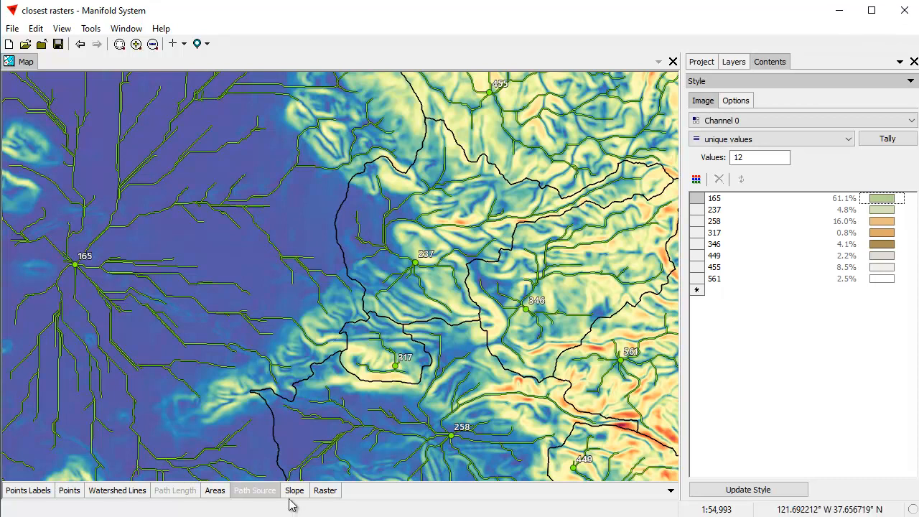
# Compare the map with Path Source on and off, move the Areas layer above Path Length, and turn on Path Length.
pyautogui.click(258, 493)
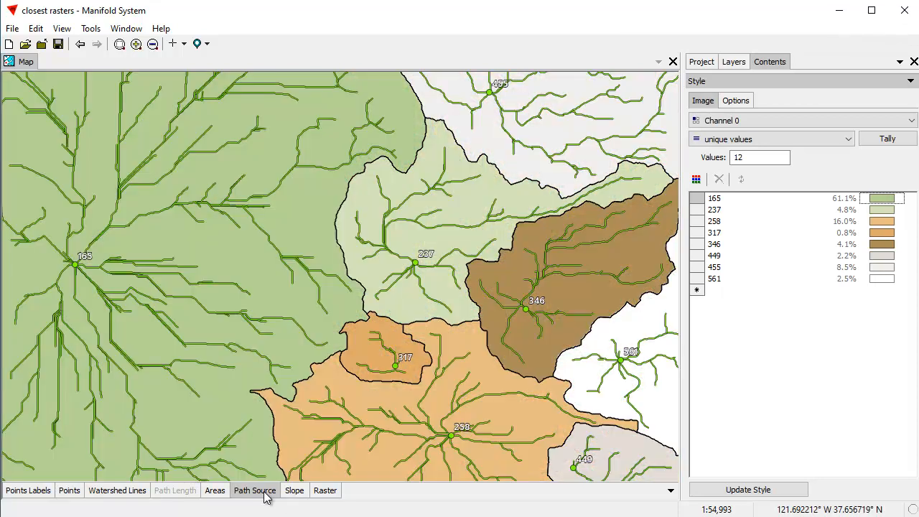
pyautogui.click(264, 494)
pyautogui.click(216, 494)
pyautogui.moveTo(216, 495); pyautogui.dragTo(161, 492)
pyautogui.click(204, 492)
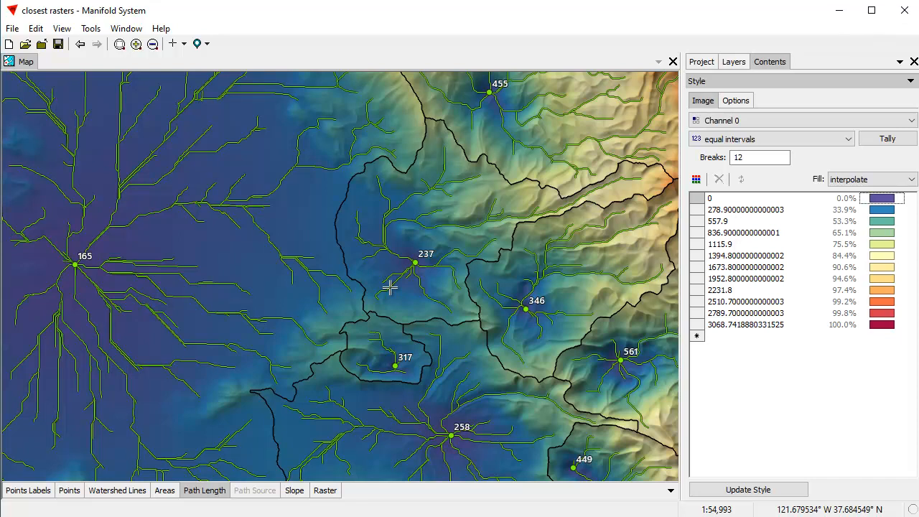
# Turn the Points Labels layer off and back on to compare the map with and without labels.
pyautogui.keyDown('shift'); pyautogui.click(32, 491); pyautogui.keyUp('shift')
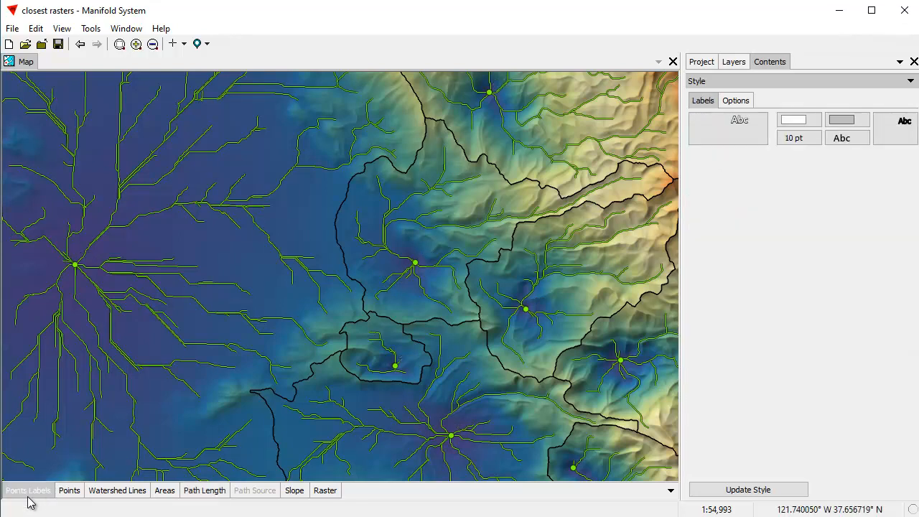
pyautogui.keyDown('shift'); pyautogui.click(29, 491); pyautogui.keyUp('shift')
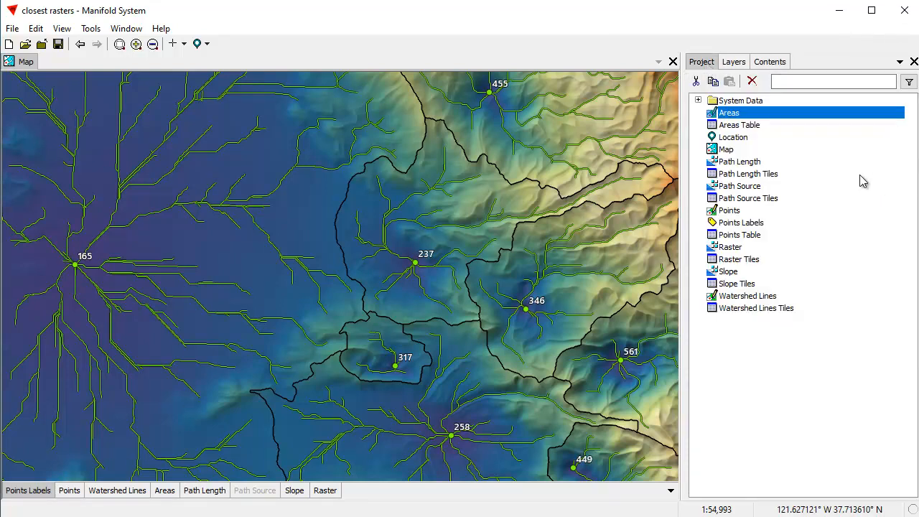
# Rename the Points drawing and its related table and labels to Sources, Sources Table and Sources Labels.
pyautogui.click(729, 212)
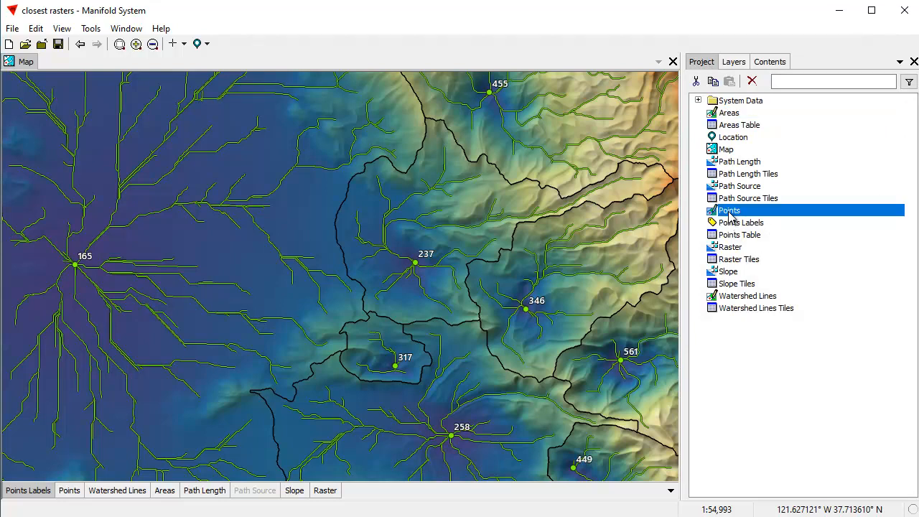
pyautogui.rightClick(728, 213)
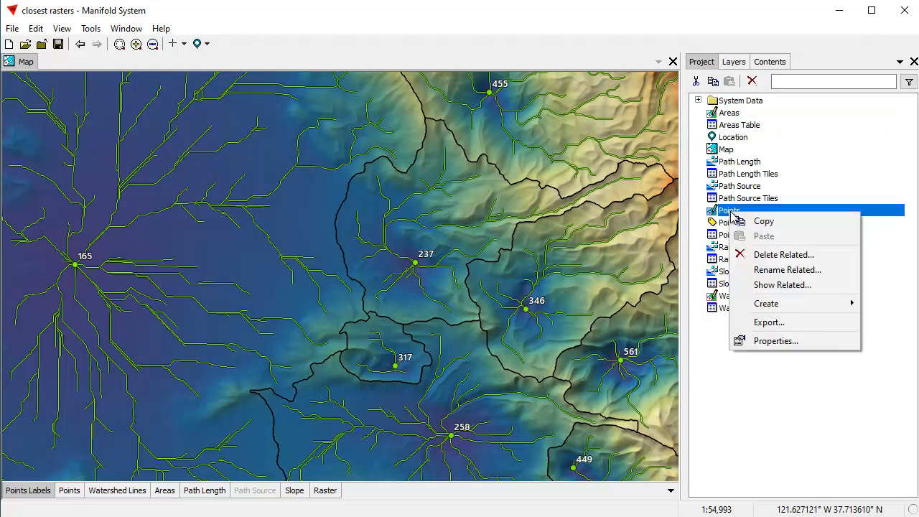
pyautogui.click(787, 270)
pyautogui.click(350, 205)
pyautogui.click(351, 205)
pyautogui.write('Sour')
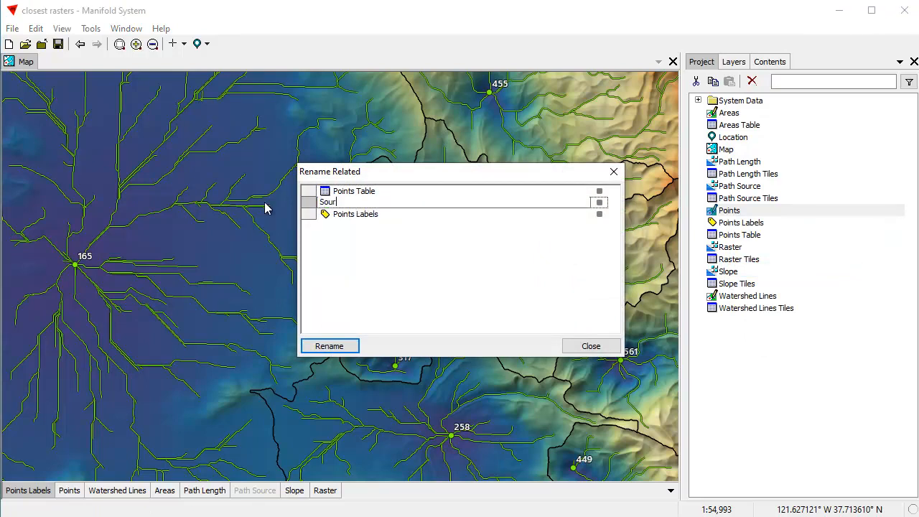
pyautogui.write('ces')
pyautogui.press('Return')
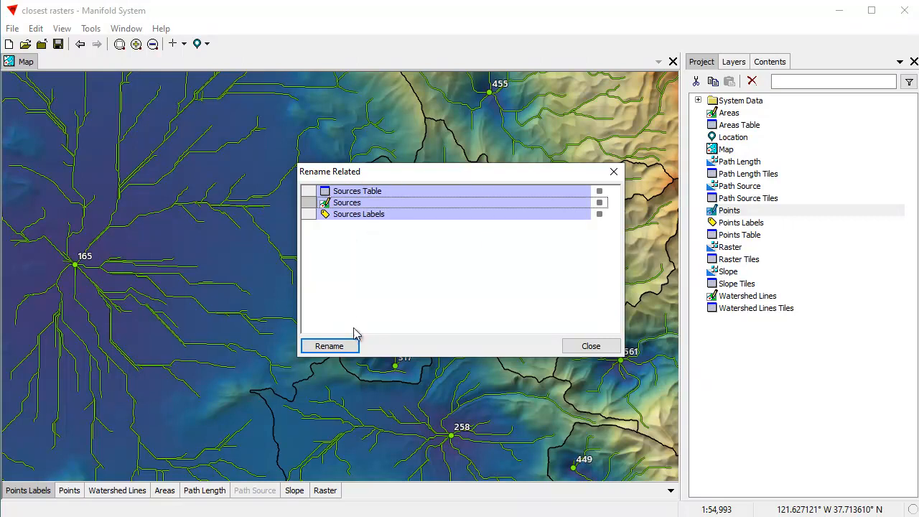
pyautogui.click(335, 350)
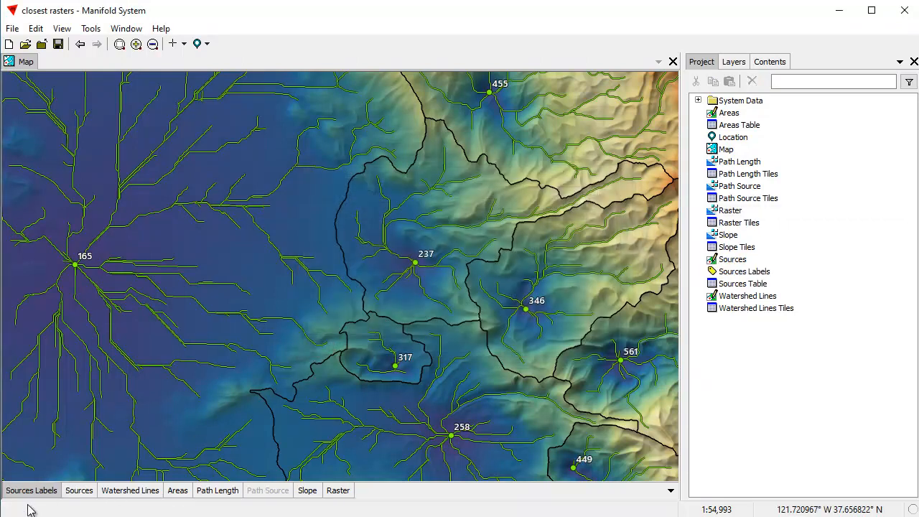